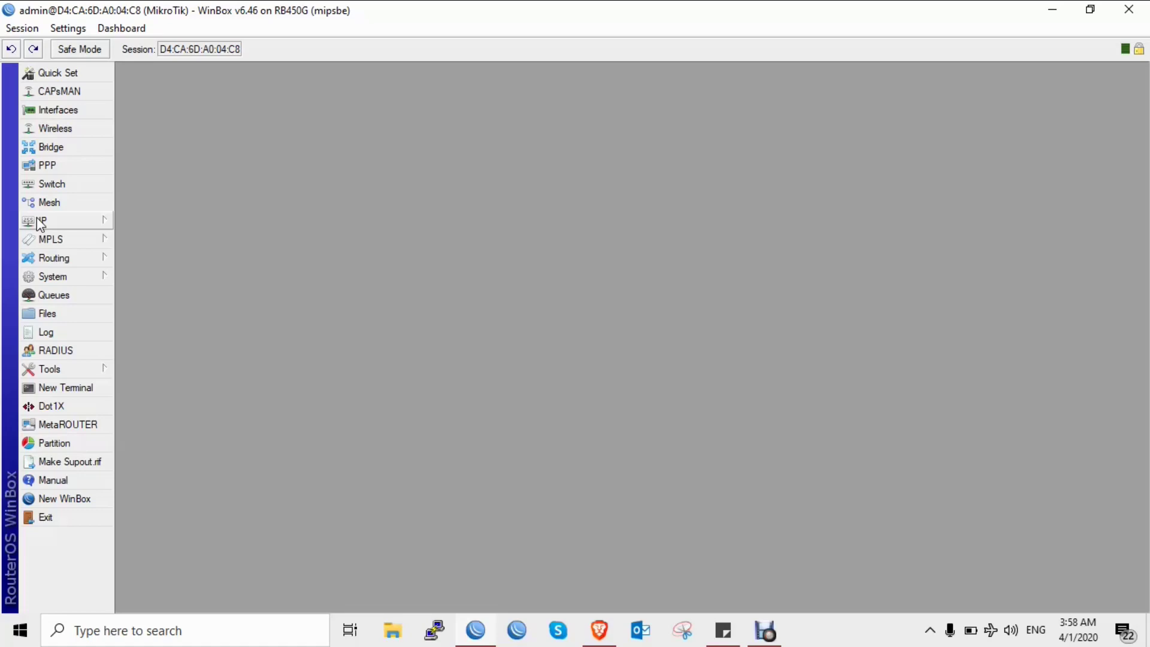
Open the router's firewall configuration and show its Layer7 protocol list.
left_click(37, 220)
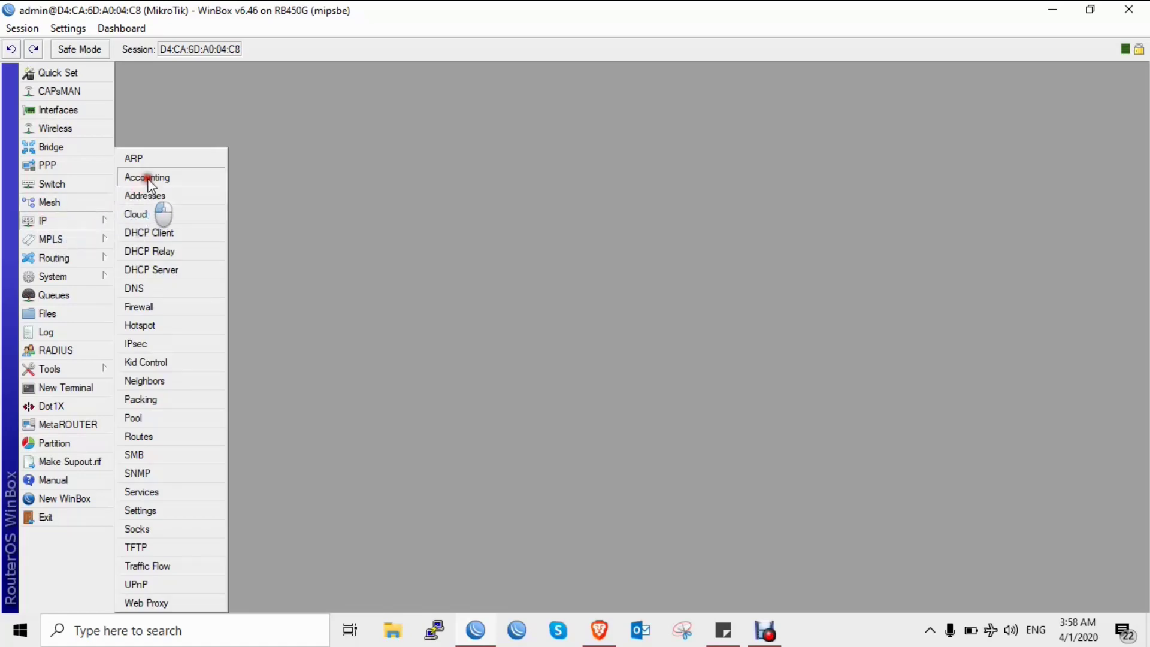
left_click(302, 125)
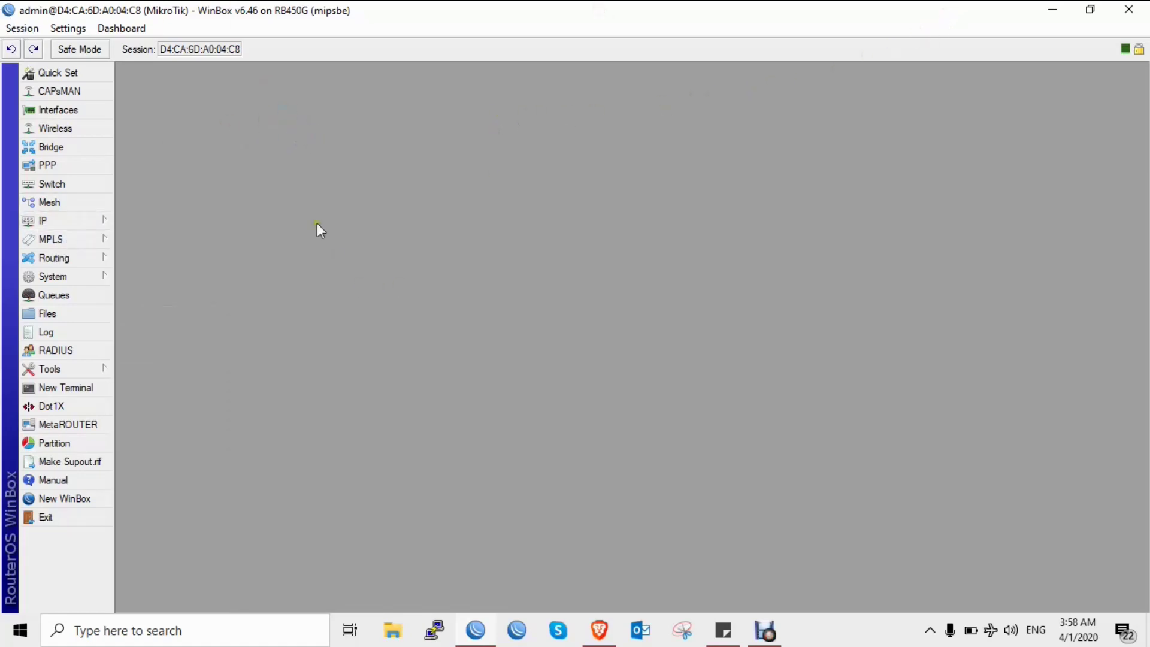
left_click(59, 221)
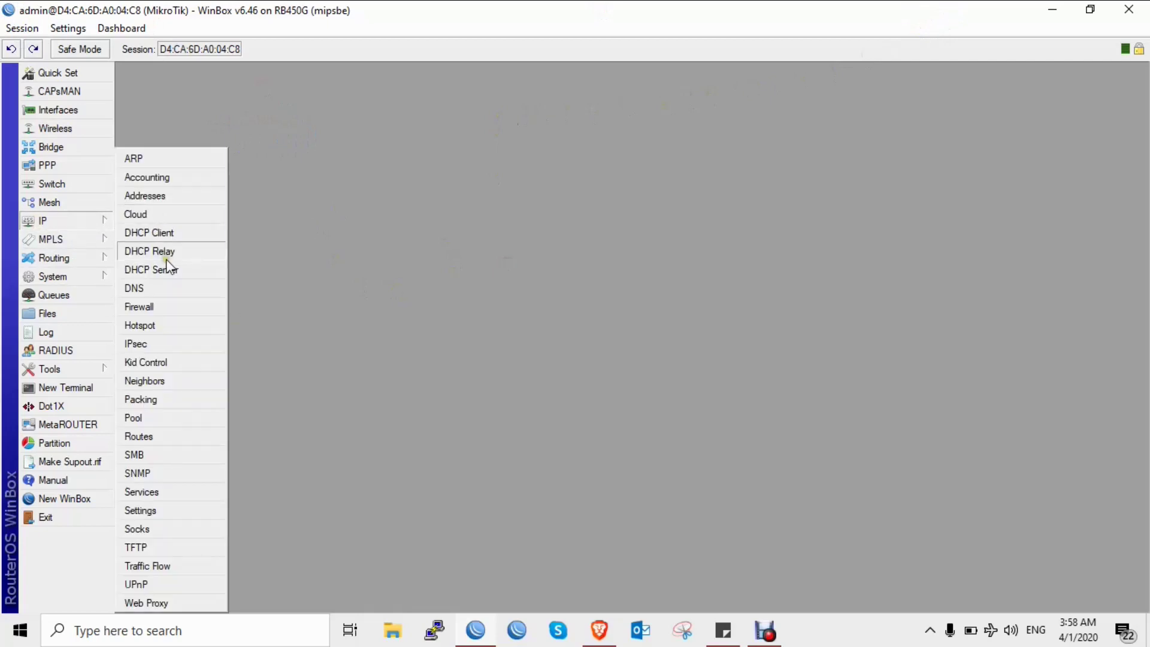
left_click(157, 307)
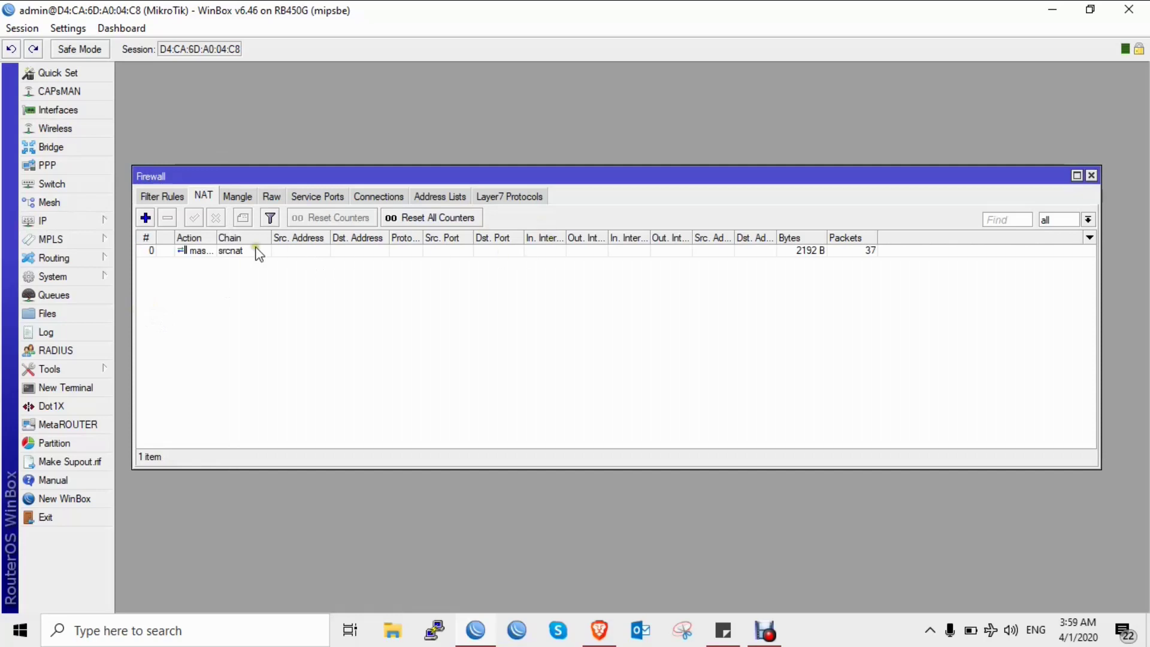
left_click(508, 197)
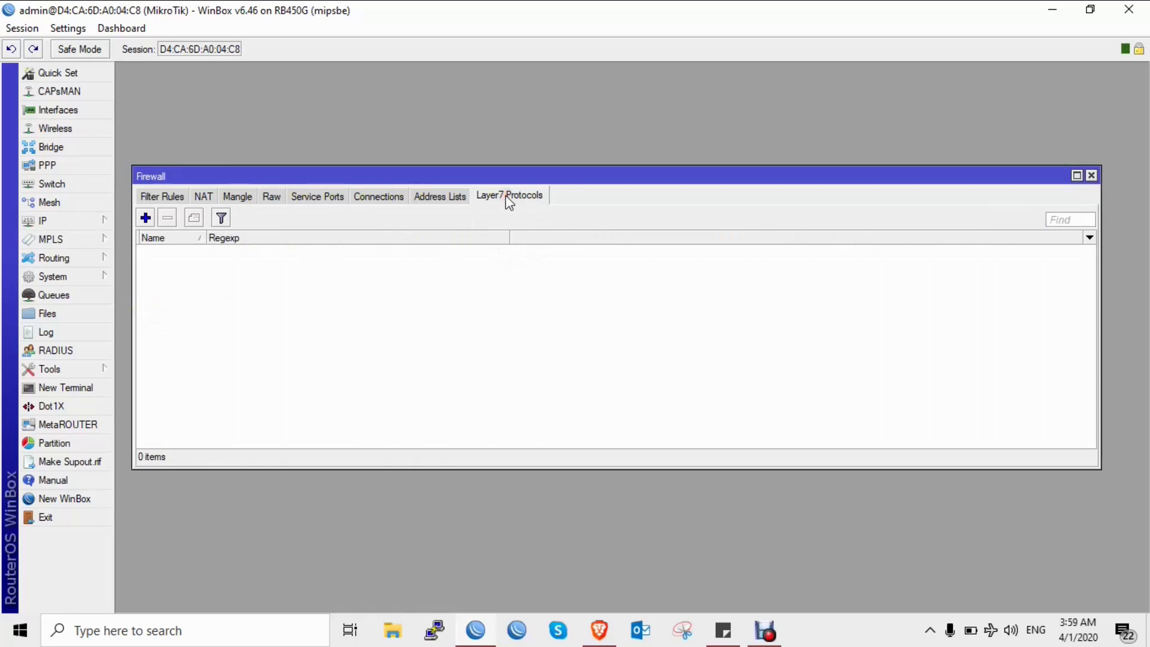
Switch to the Brave browser and open Gmail in a new tab.
left_click(596, 631)
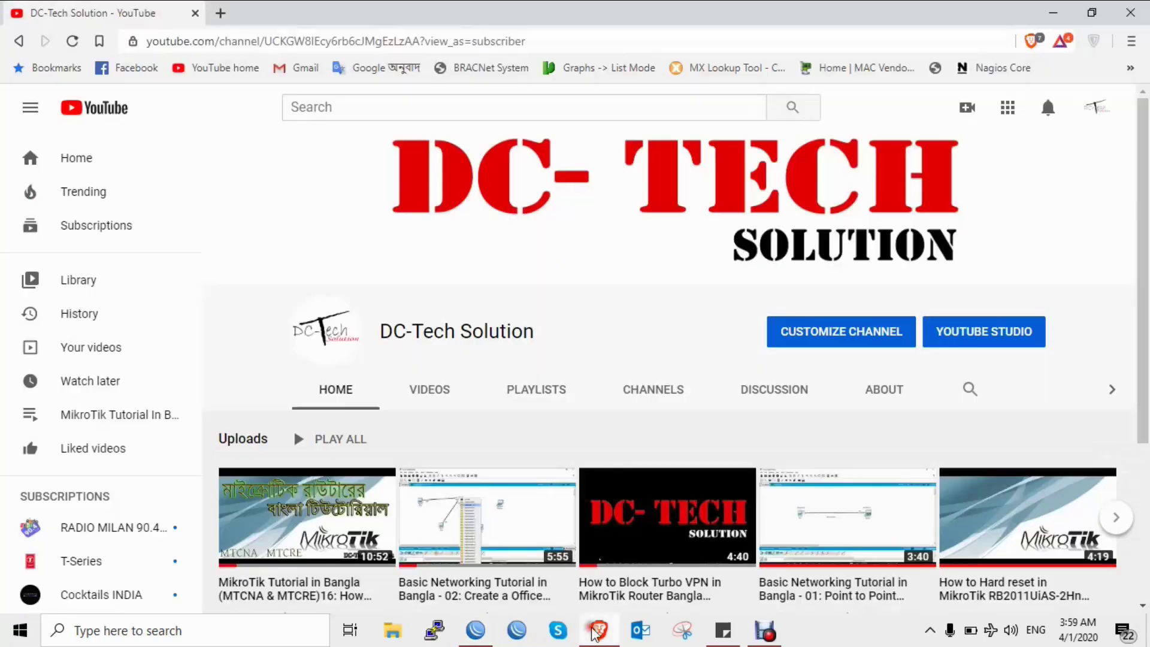
left_click(222, 13)
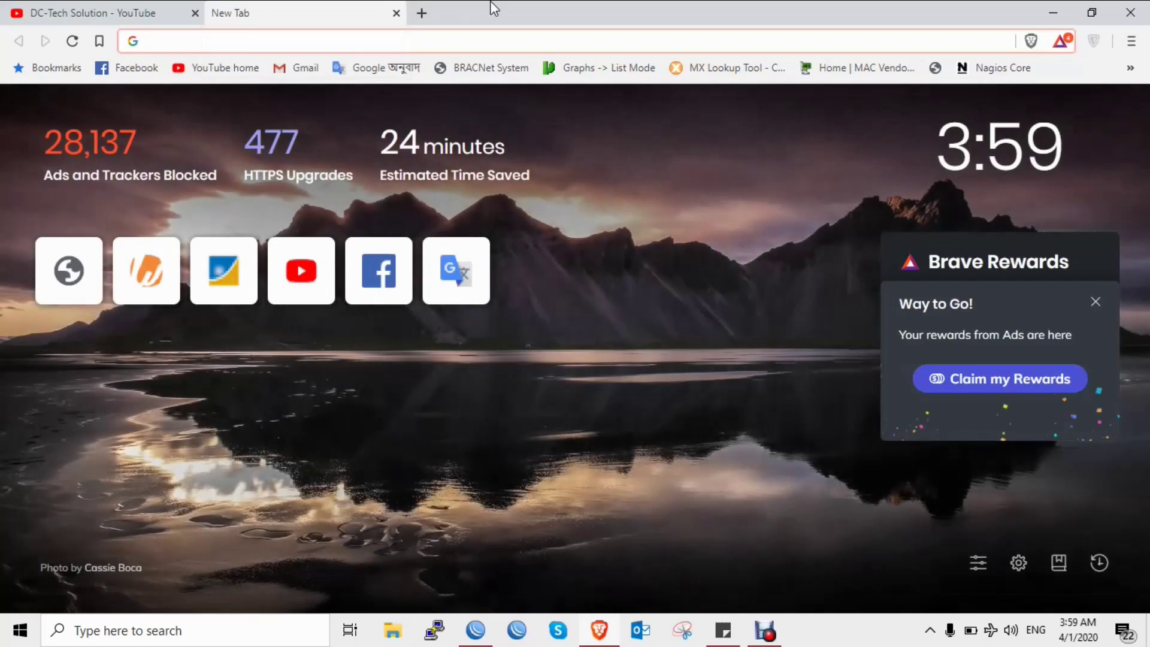
type("gmail")
key("Return")
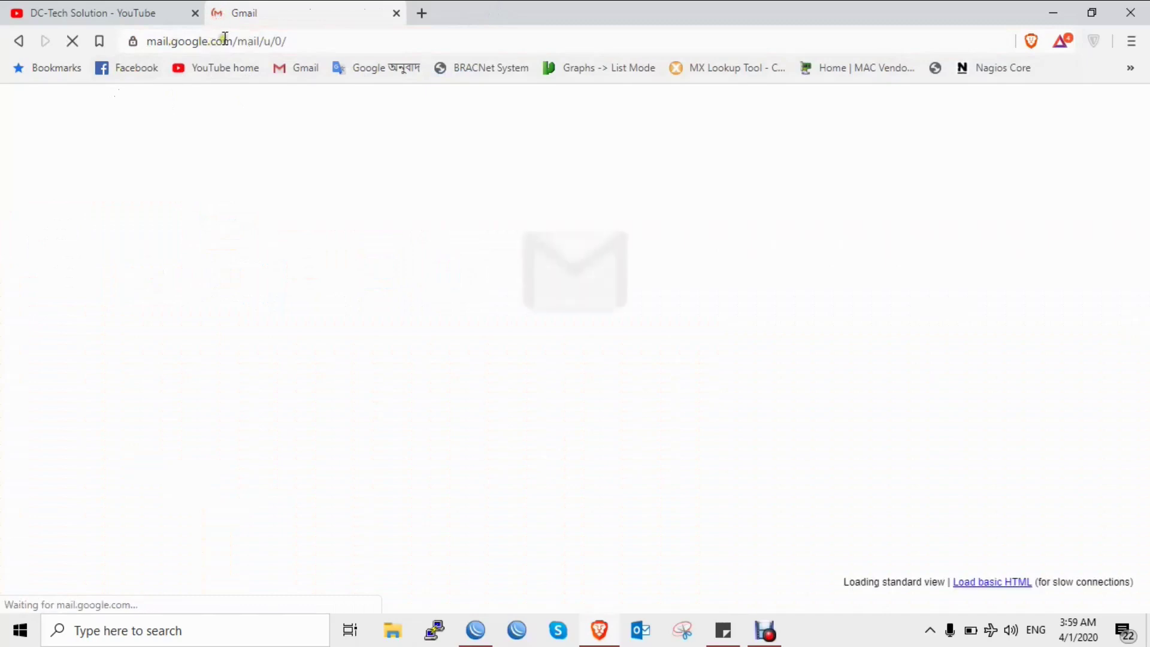
Copy only the host name mail.google.com from the Gmail page address.
left_click(206, 42)
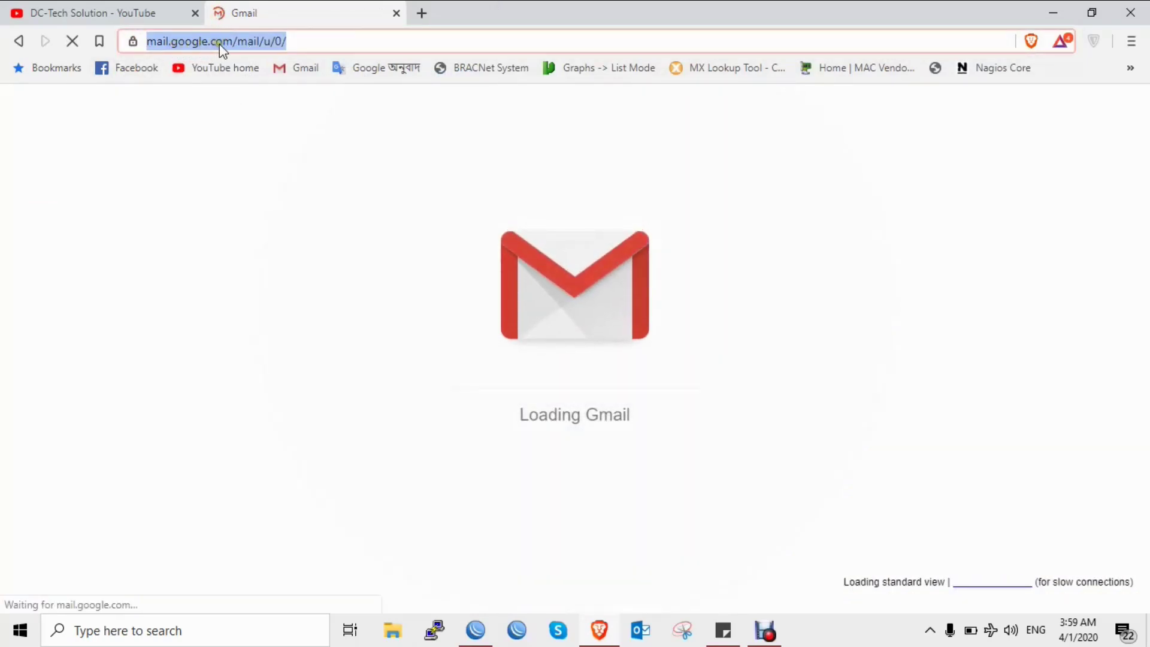
left_click(223, 44)
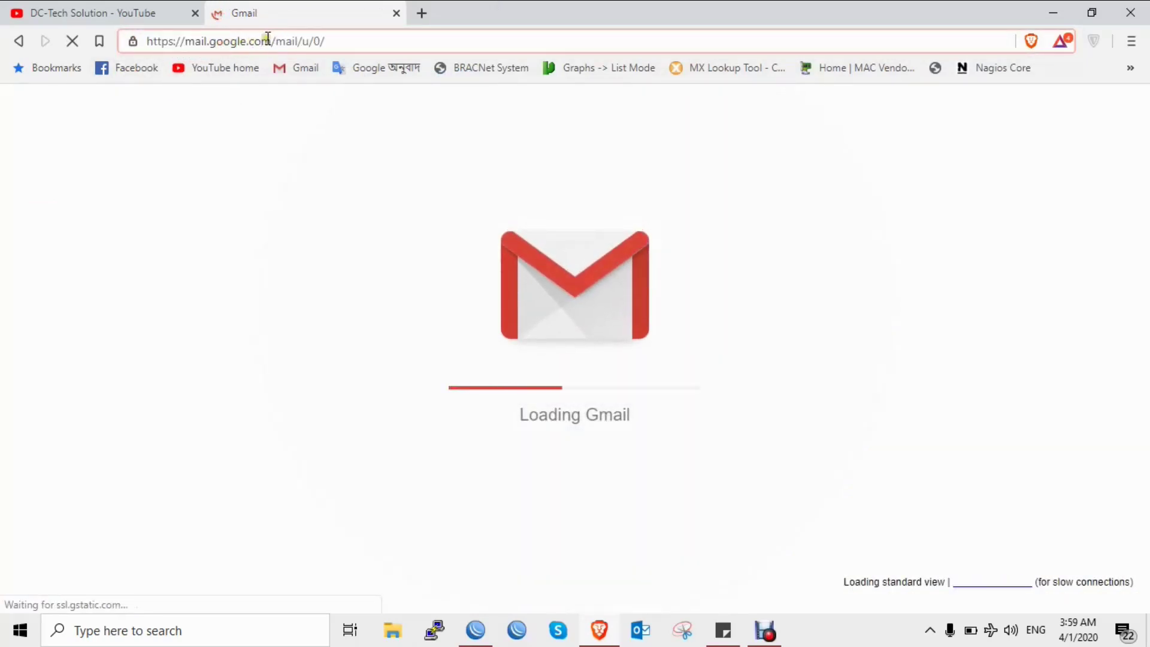
left_click_drag(270, 41, 201, 44)
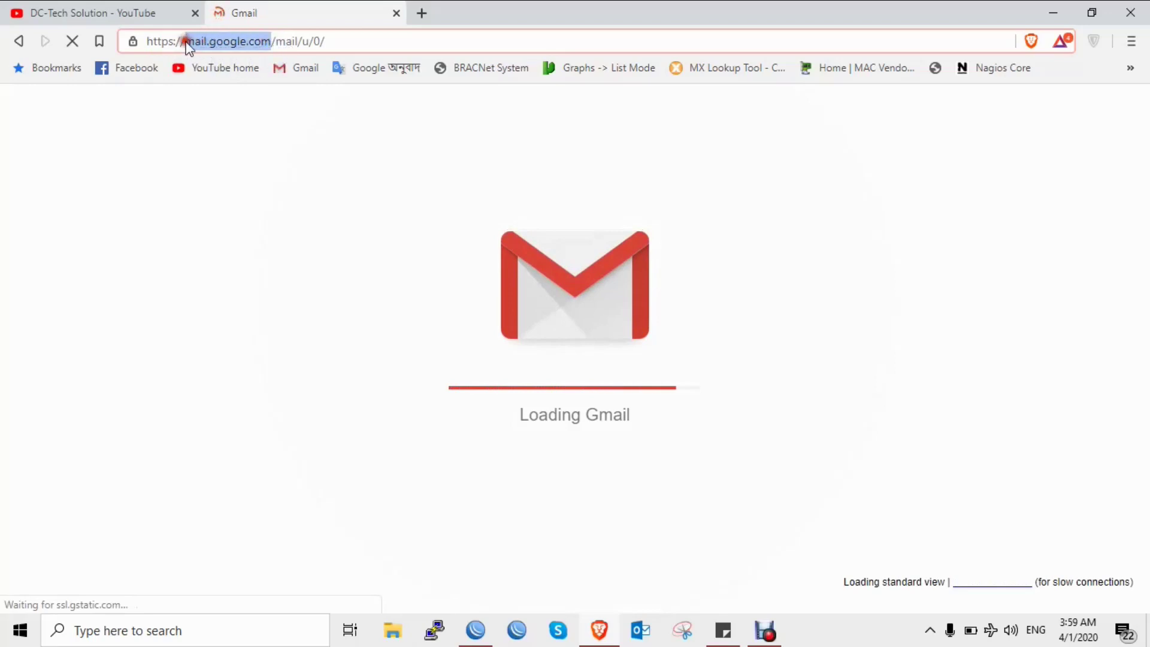
left_click(179, 45)
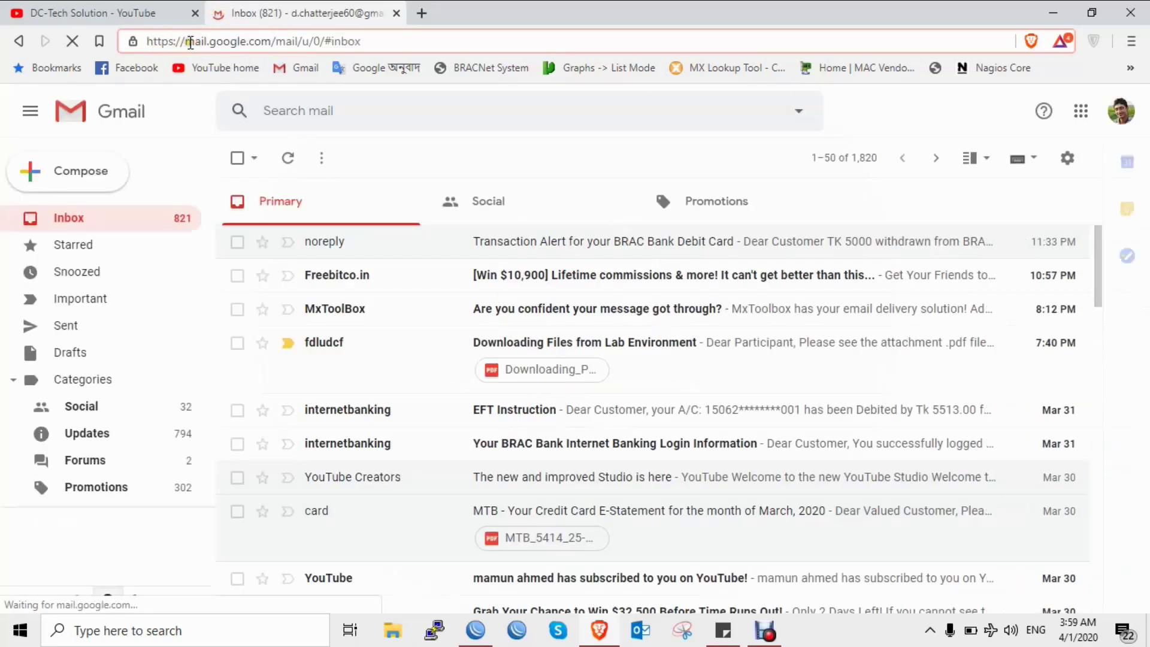
left_click_drag(185, 41, 259, 37)
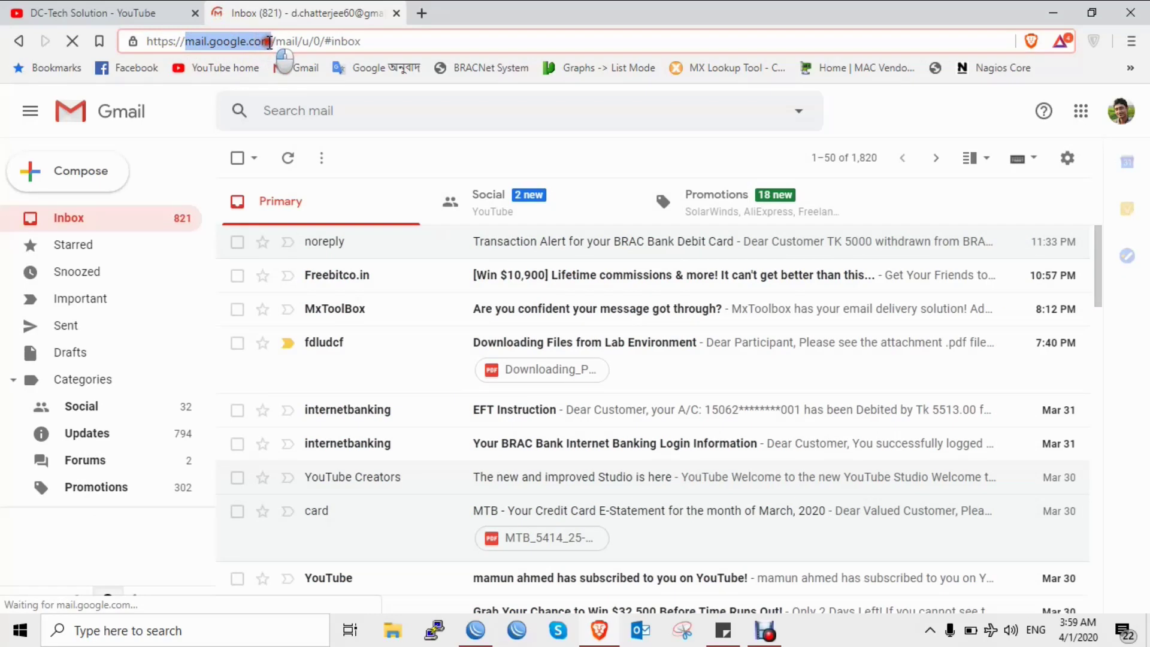
right_click(259, 40)
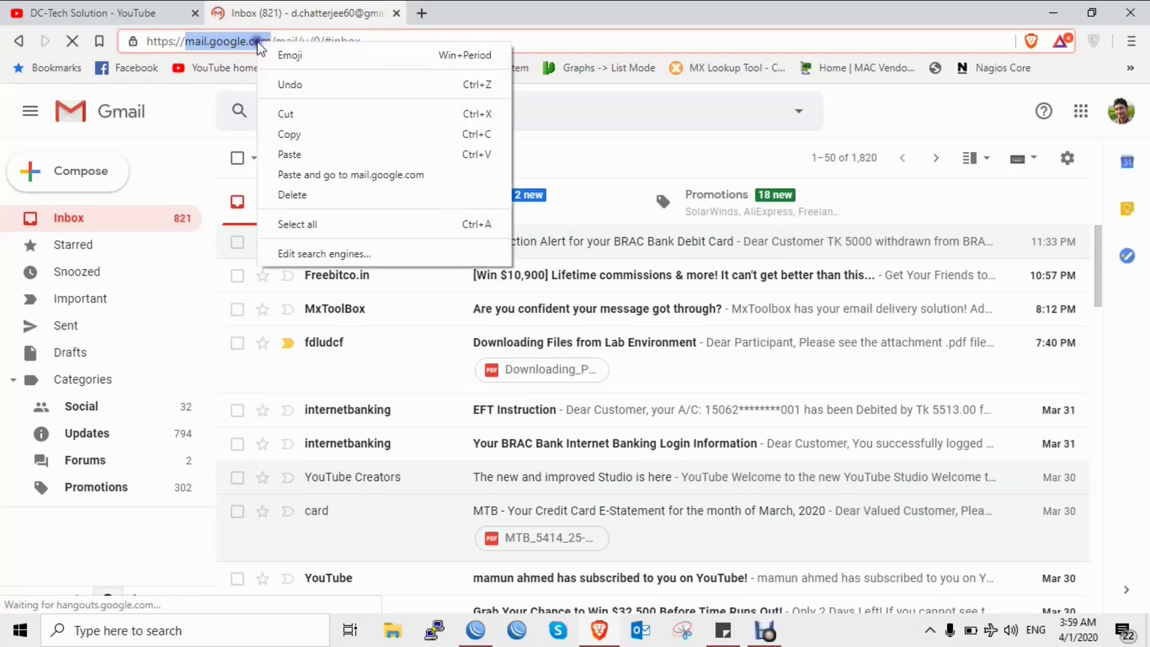
left_click(293, 134)
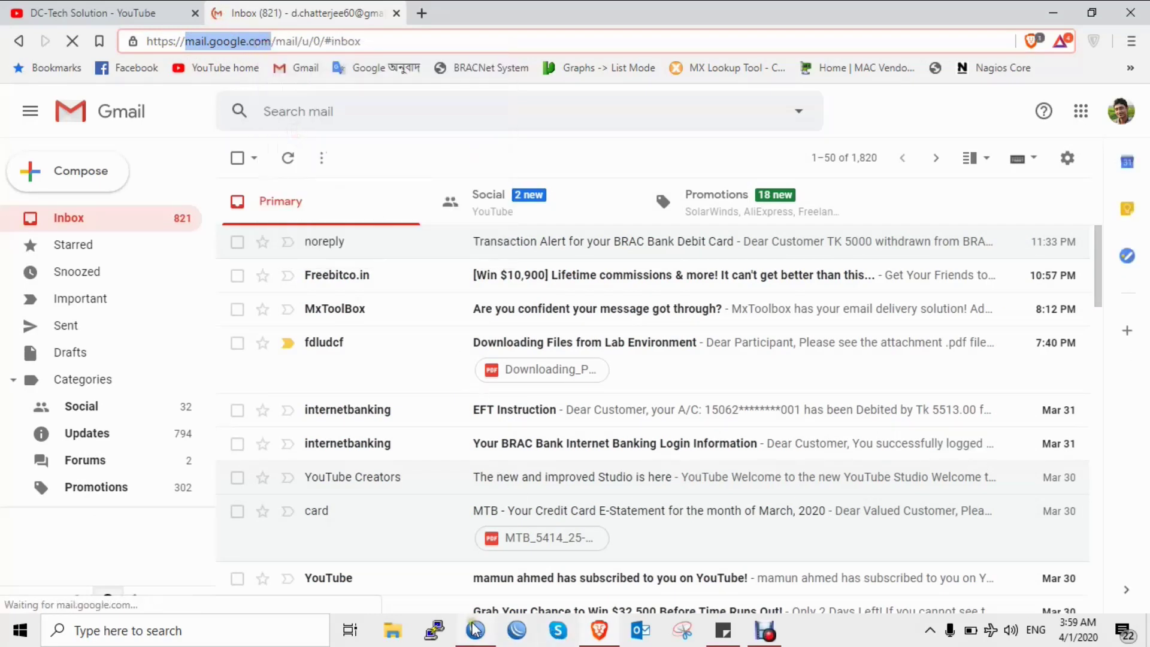
Switch back to WinBox and create a Layer7 protocol named mail with the regexp mail.google.com.
left_click(475, 630)
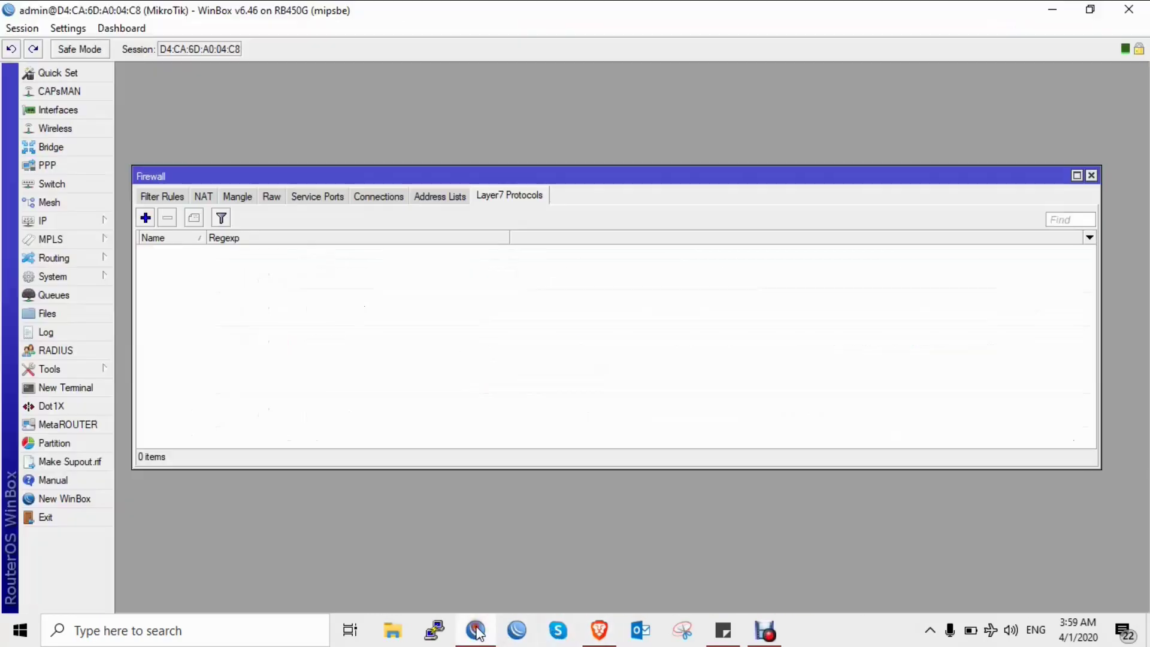
left_click(145, 218)
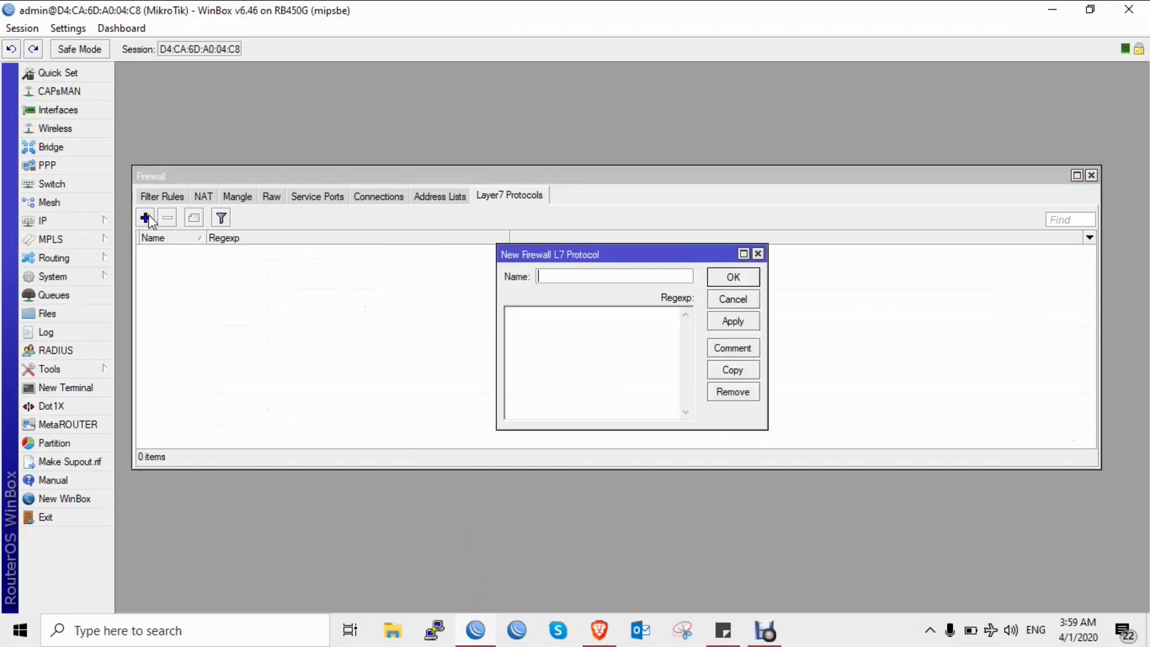
left_click(645, 333)
key("ctrl+v")
left_click(733, 321)
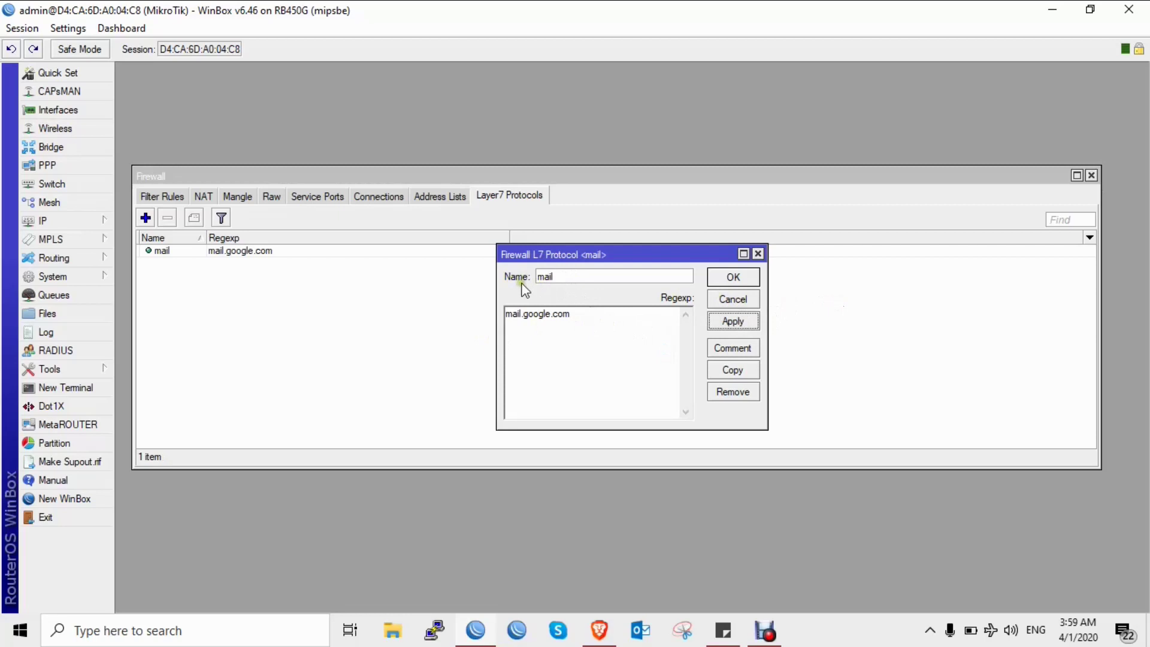
left_click(732, 277)
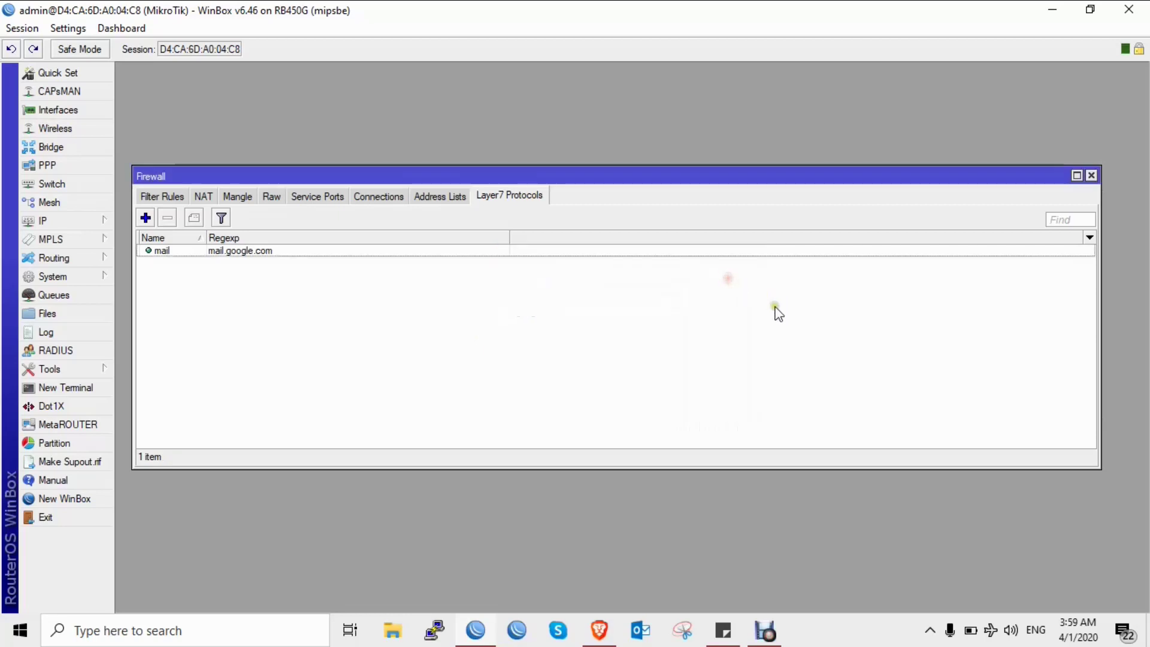
Start a new firewall mangle rule and show its general settings.
left_click(239, 198)
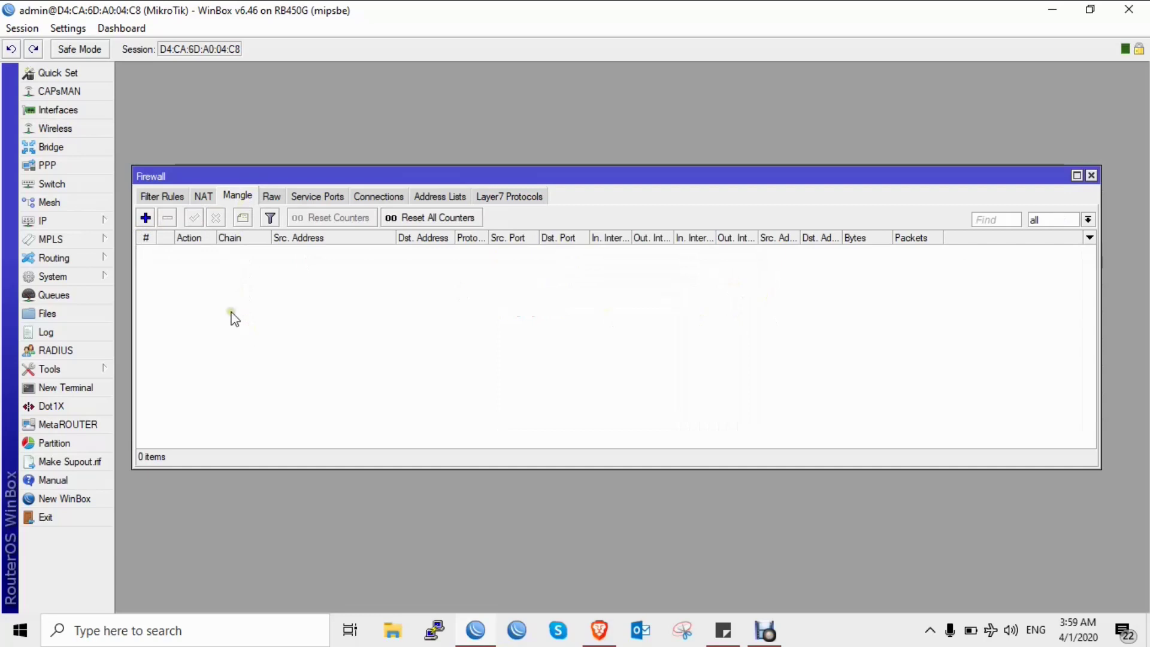
left_click(144, 218)
left_click(498, 93)
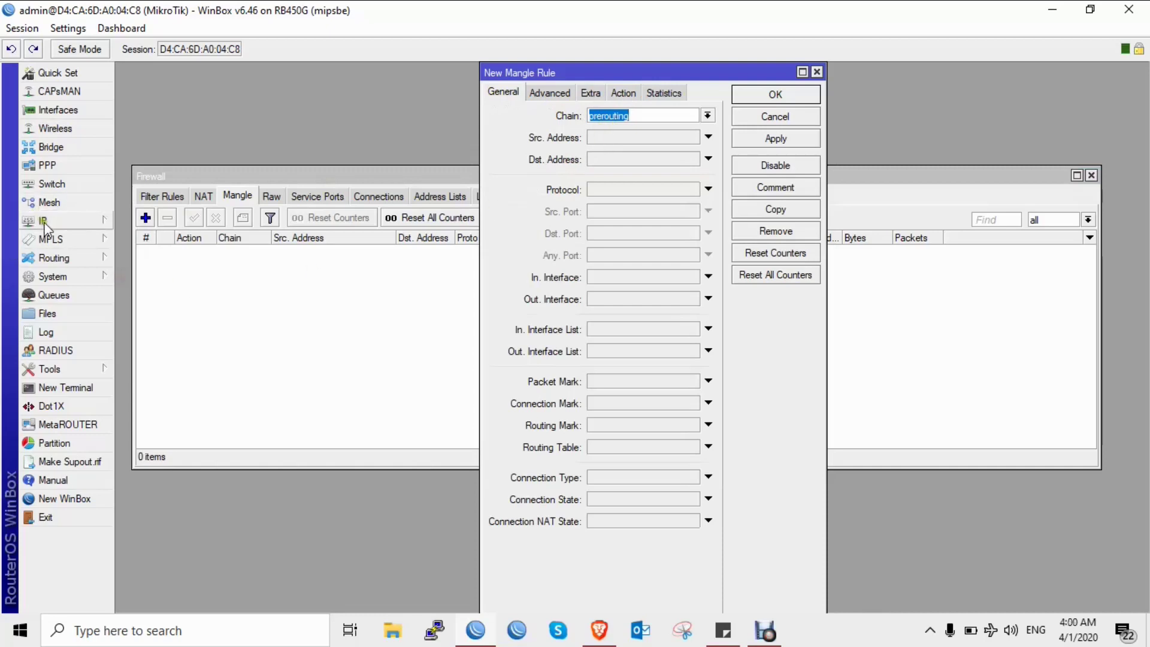
Open the router's IP address list and select the ether5 address entry.
left_click(87, 220)
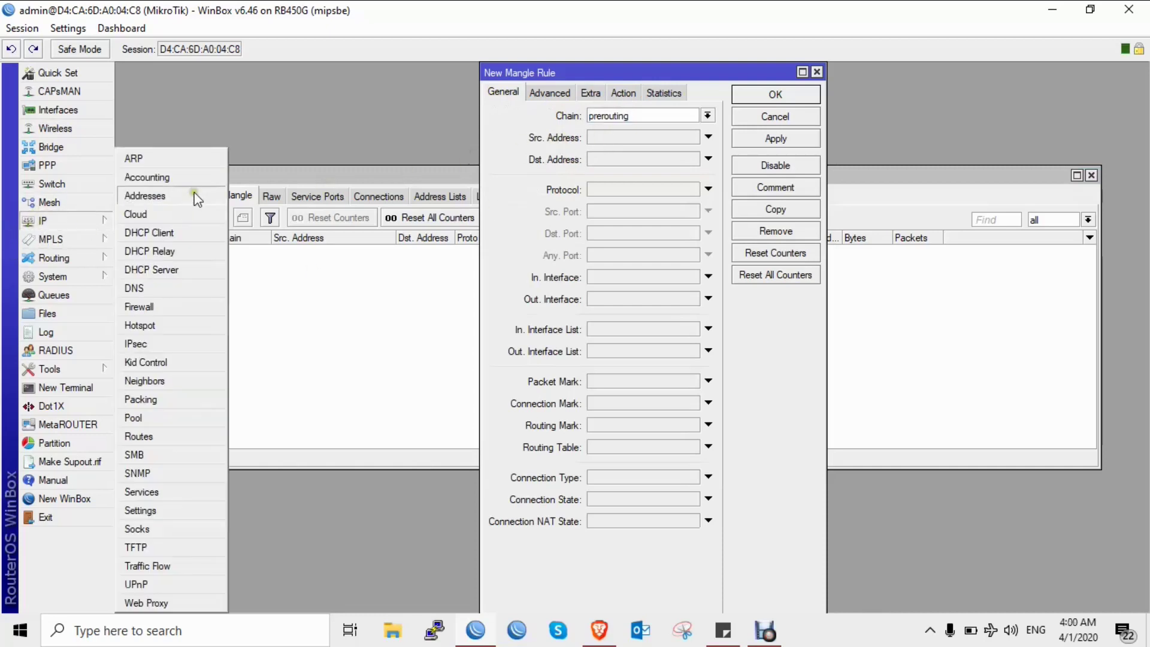
left_click(185, 196)
left_click(203, 194)
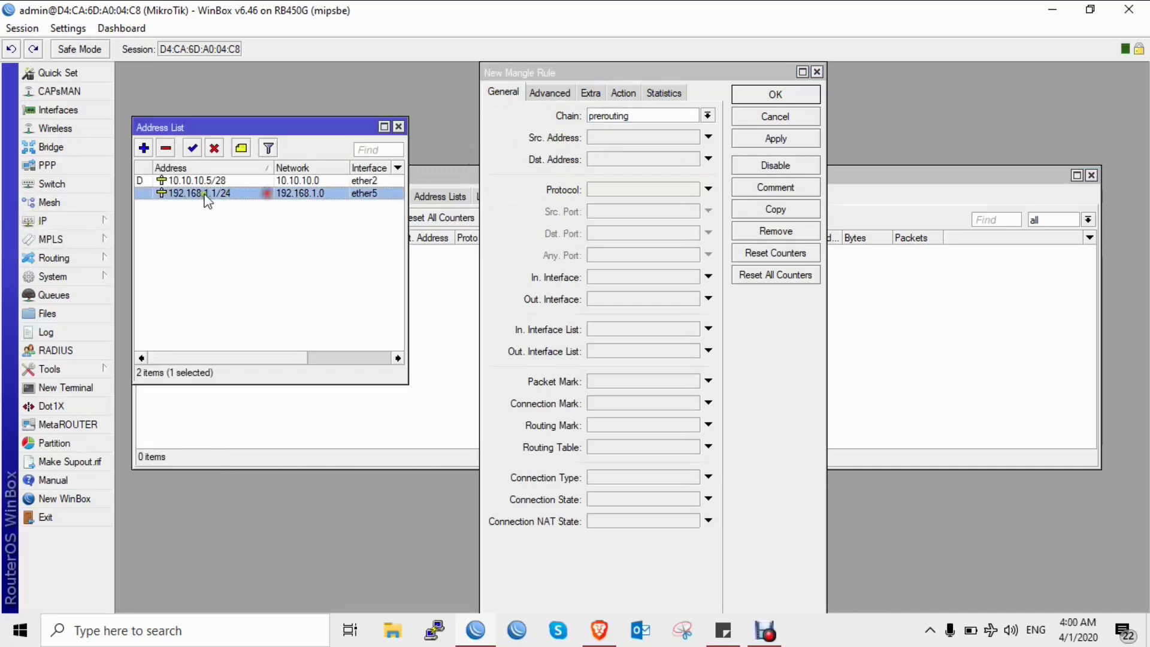
Open a Windows command prompt, ping 8.8.8.8 to test internet connectivity, and stop the ping.
key("super+r")
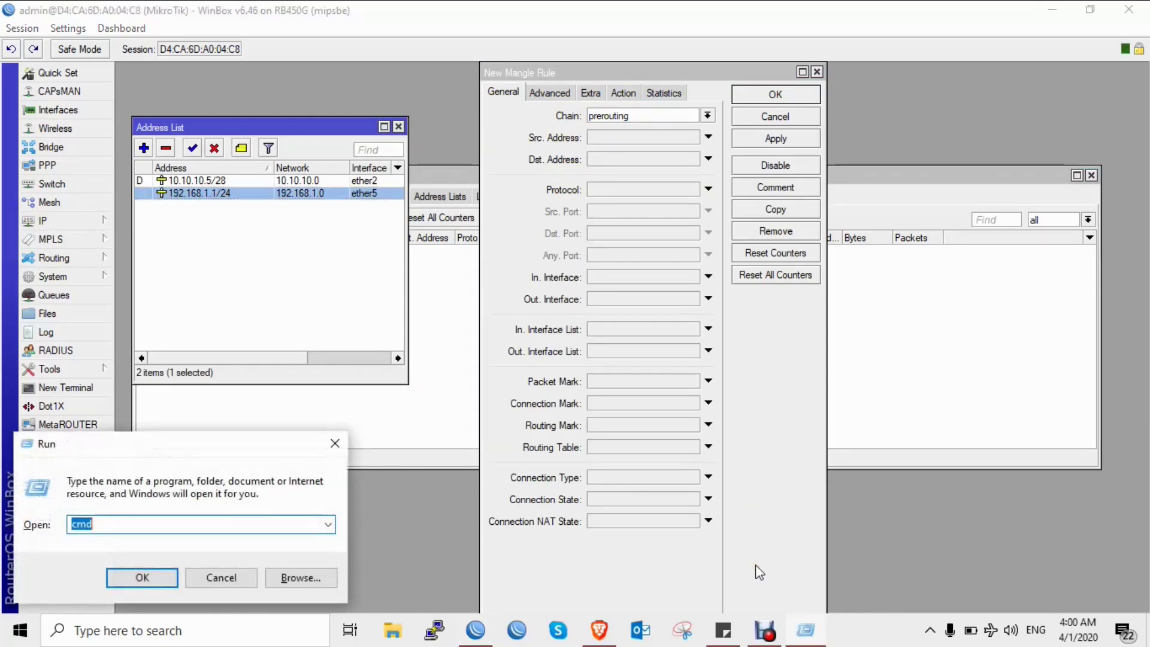
key("Return")
type("pi")
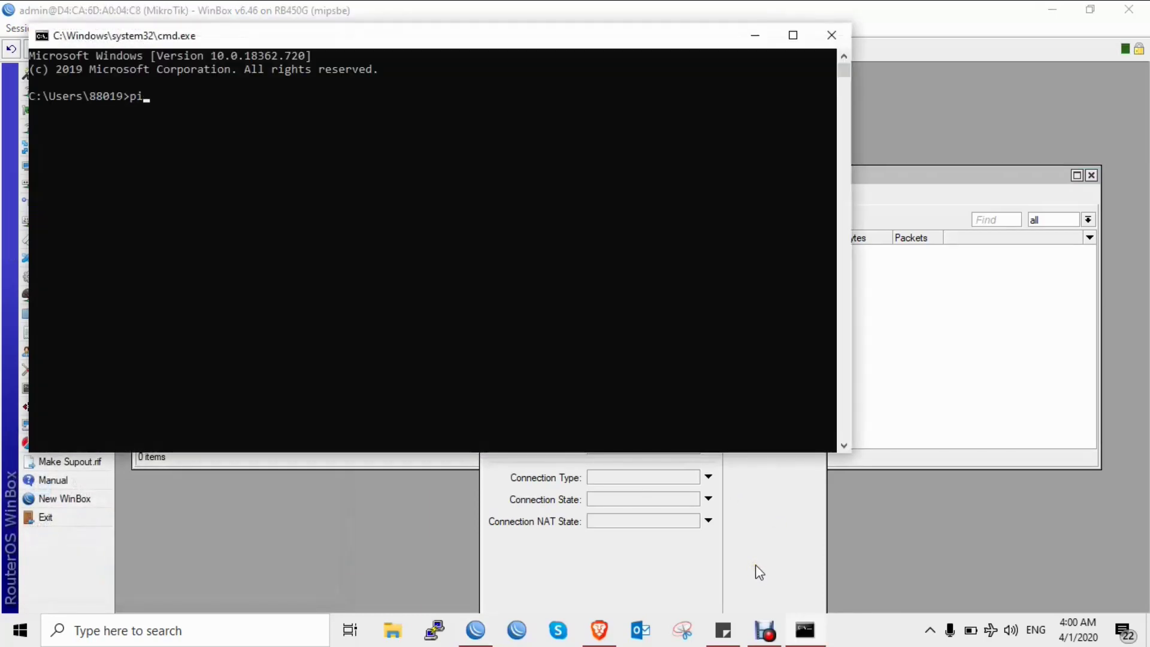
type("gn")
key("BackSpace")
key("BackSpace")
key("BackSpace")
key("BackSpace")
key("BackSpace")
type("ping 8.8.8.8")
key("Return")
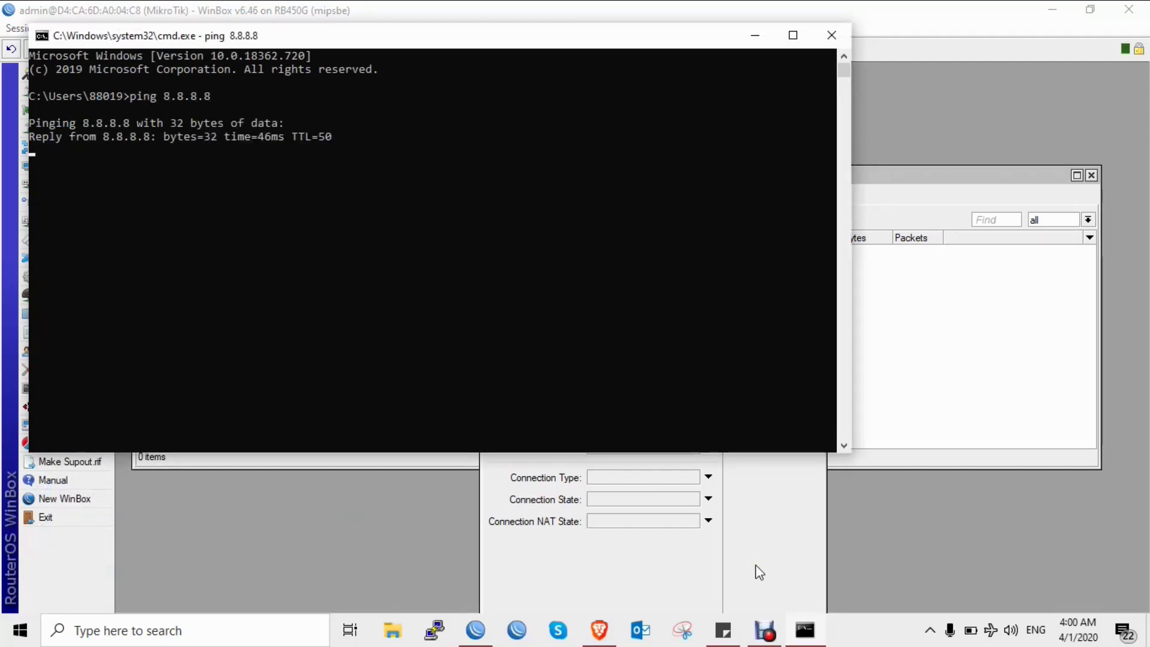
key("ctrl+c")
Run ipconfig and highlight the IPv4 address of the Ethernet adapter.
type("ip")
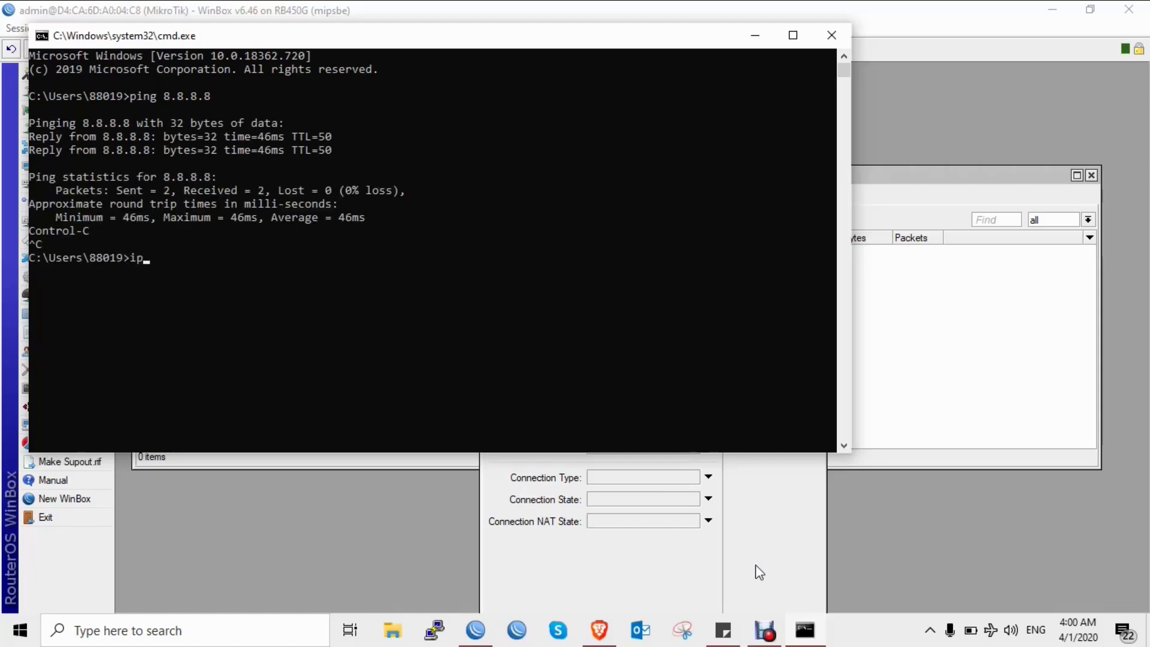
type("config")
key("Return")
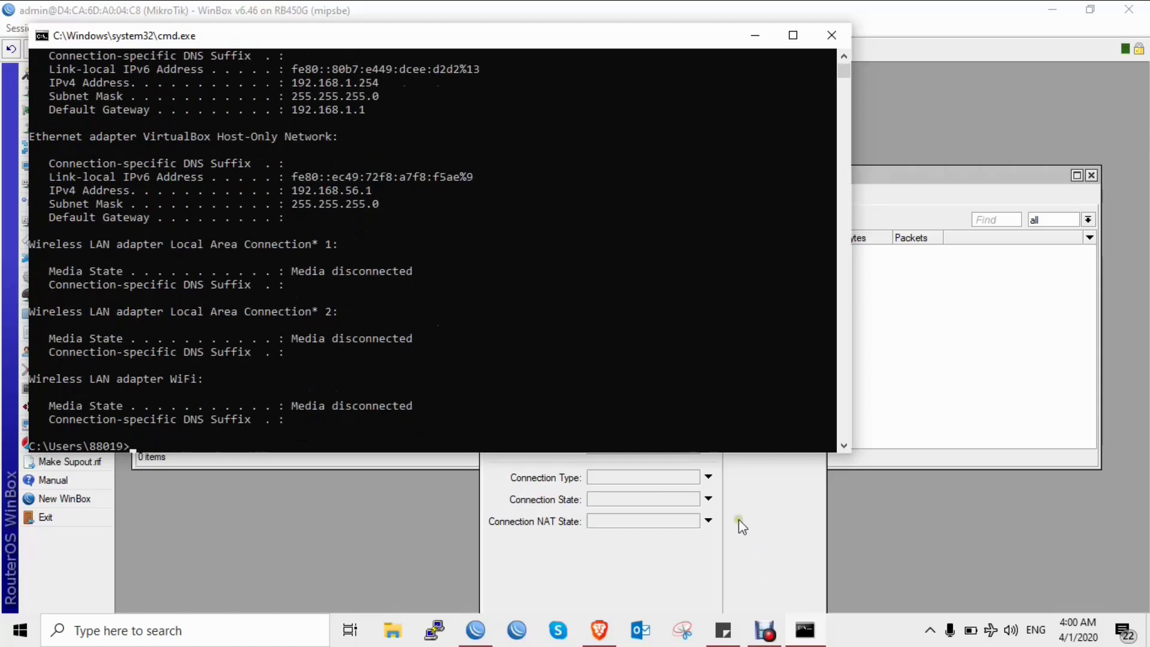
scroll(494, 265, "up", 1)
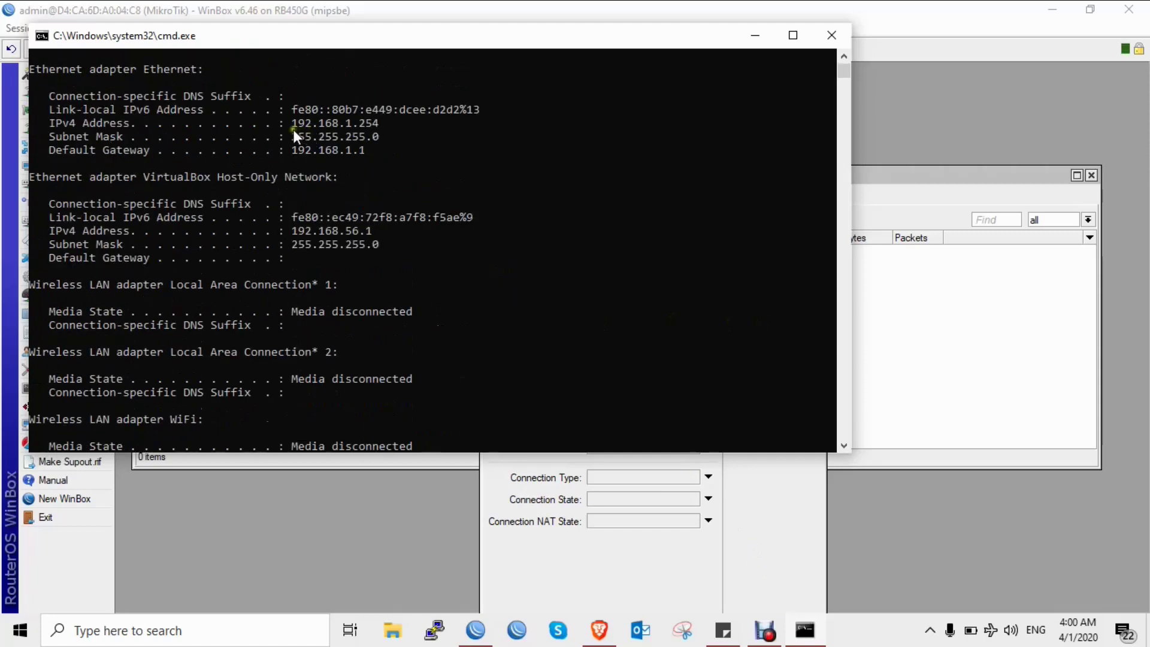
left_click_drag(293, 124, 377, 128)
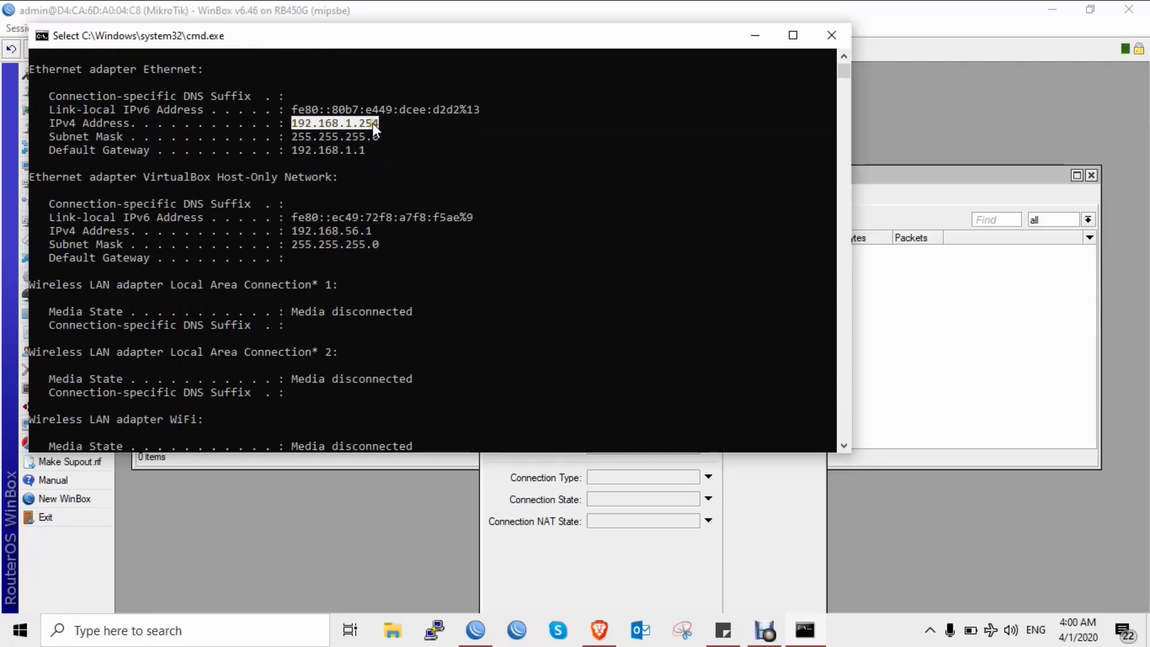
Return to the new mangle rule in WinBox and set its source address to 192.168.1.0/24.
left_click(690, 599)
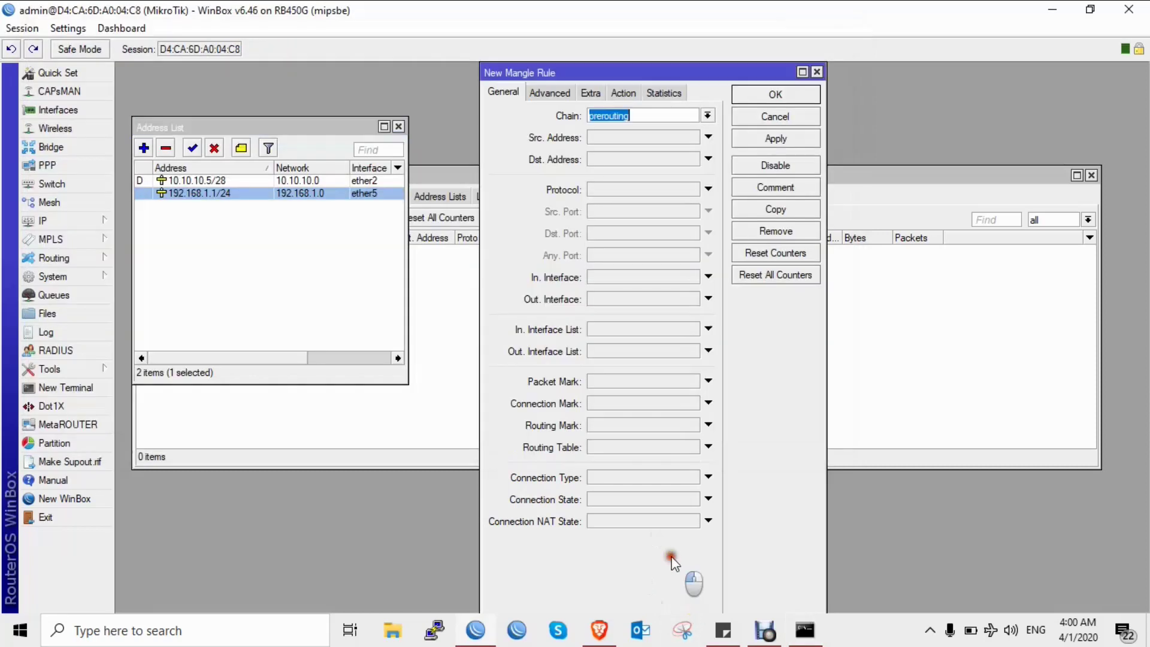
left_click(657, 138)
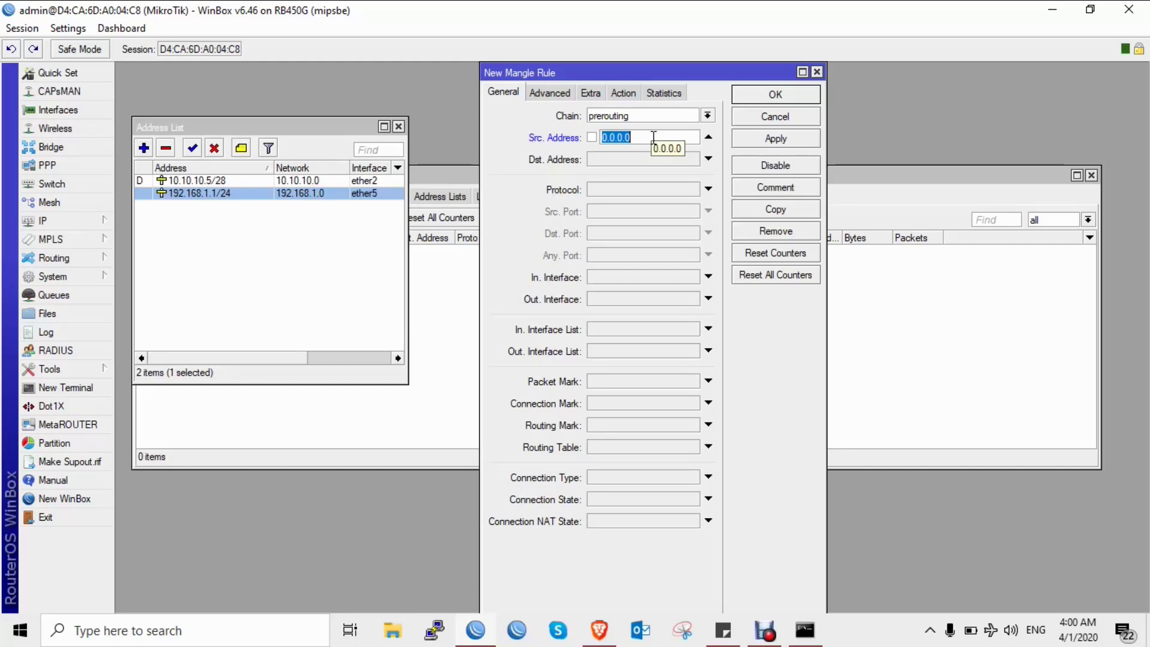
type("192.168.1.0/24")
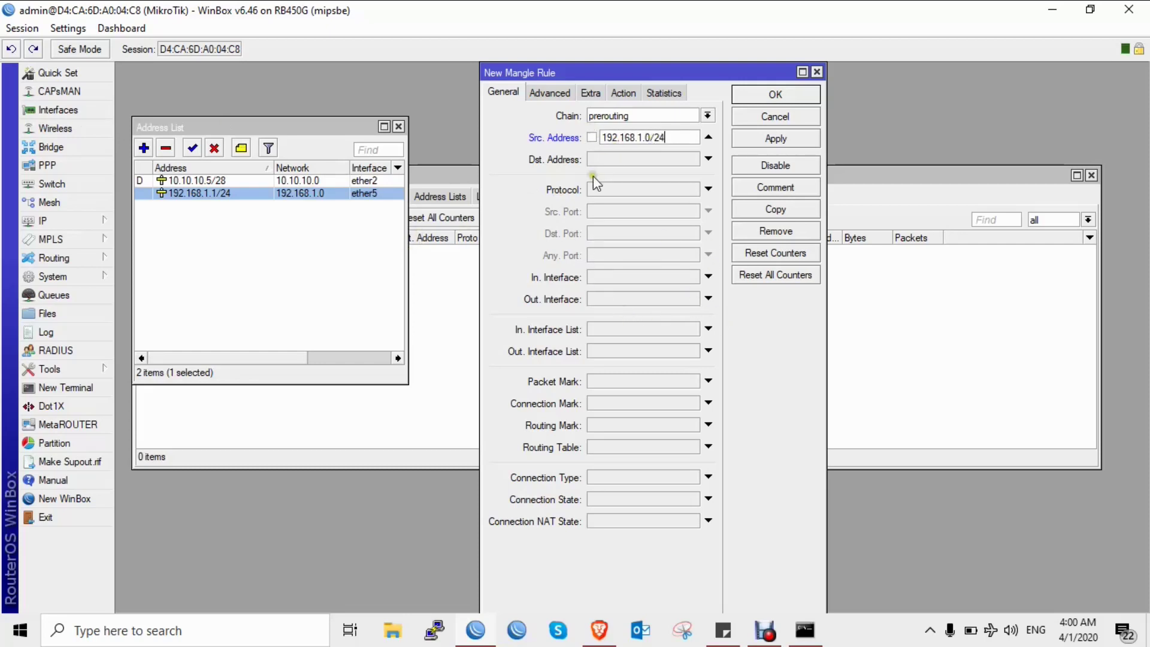
Set the mangle rule's Layer7 protocol to mail and check that entry in the firewall's Layer7 protocol list.
left_click(549, 93)
left_click(709, 168)
left_click(692, 169)
left_click(643, 179)
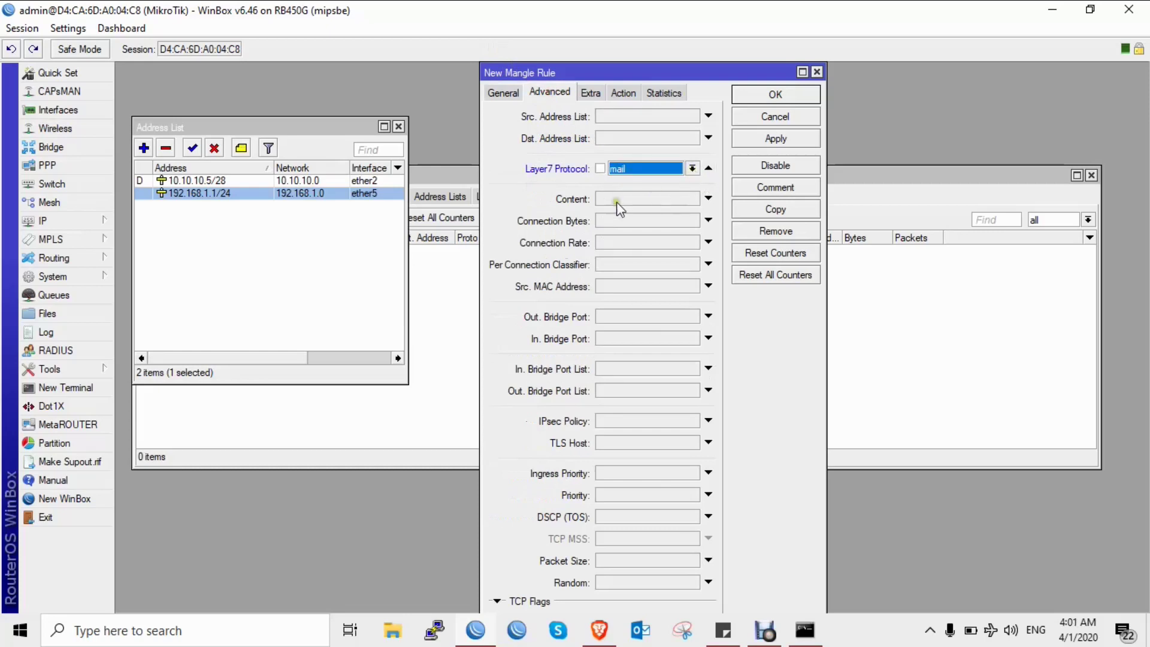
left_click(440, 267)
left_click(525, 195)
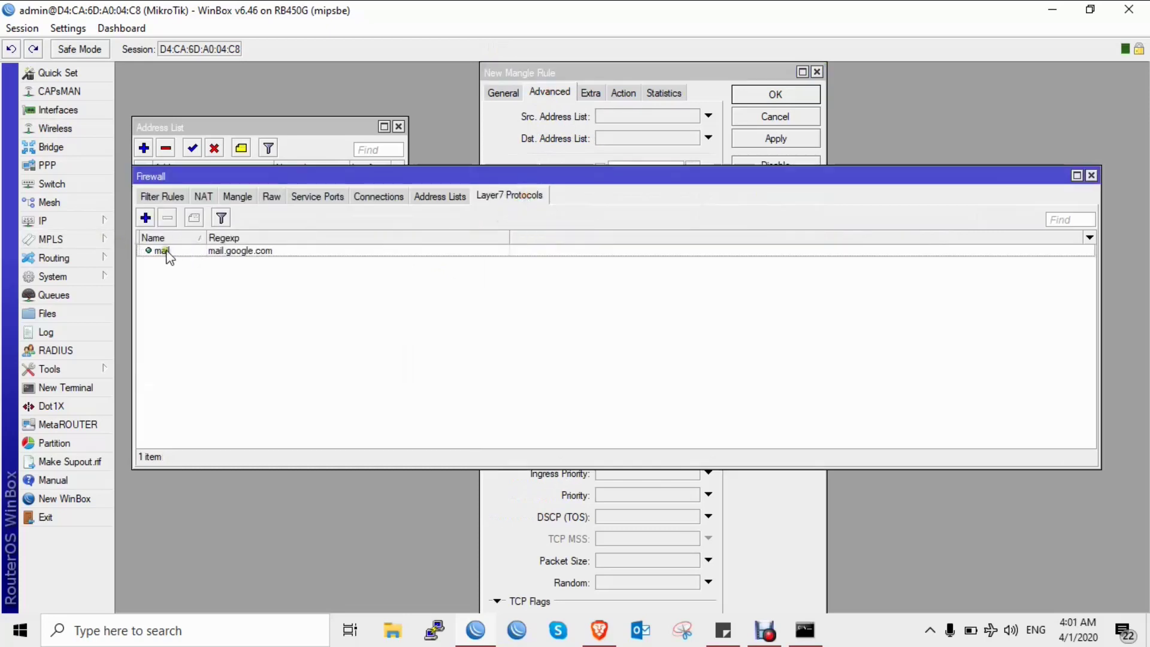
Return to the new mangle rule and set its action to mark routing.
left_click(632, 114)
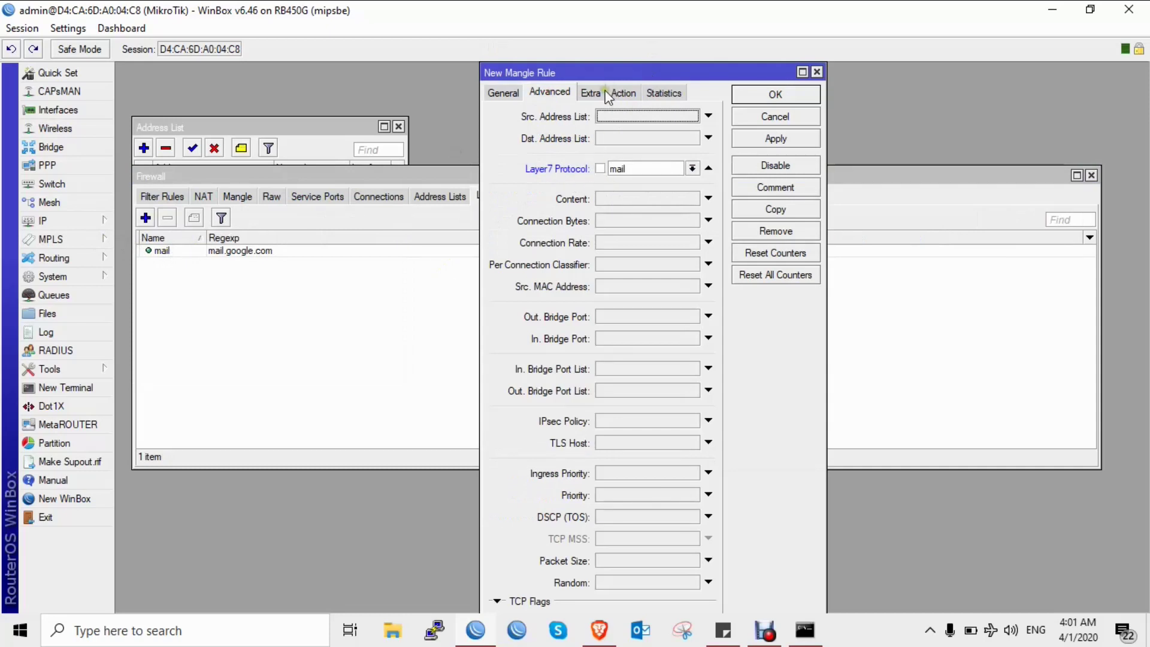
left_click(593, 94)
left_click(623, 93)
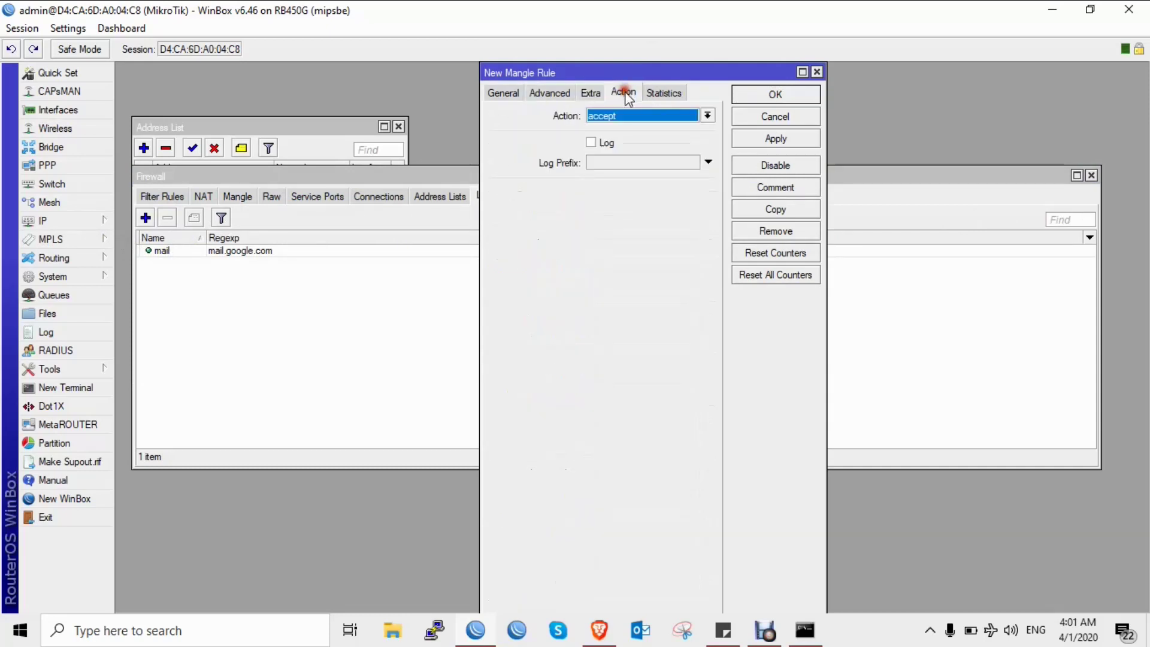
left_click(606, 116)
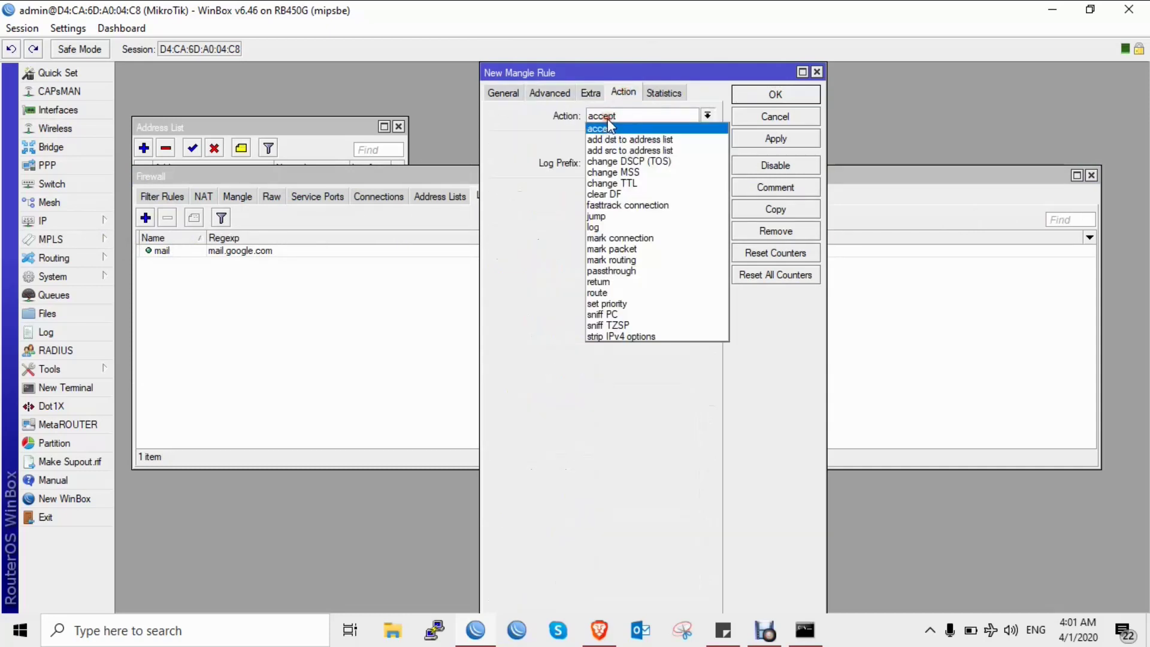
left_click(629, 261)
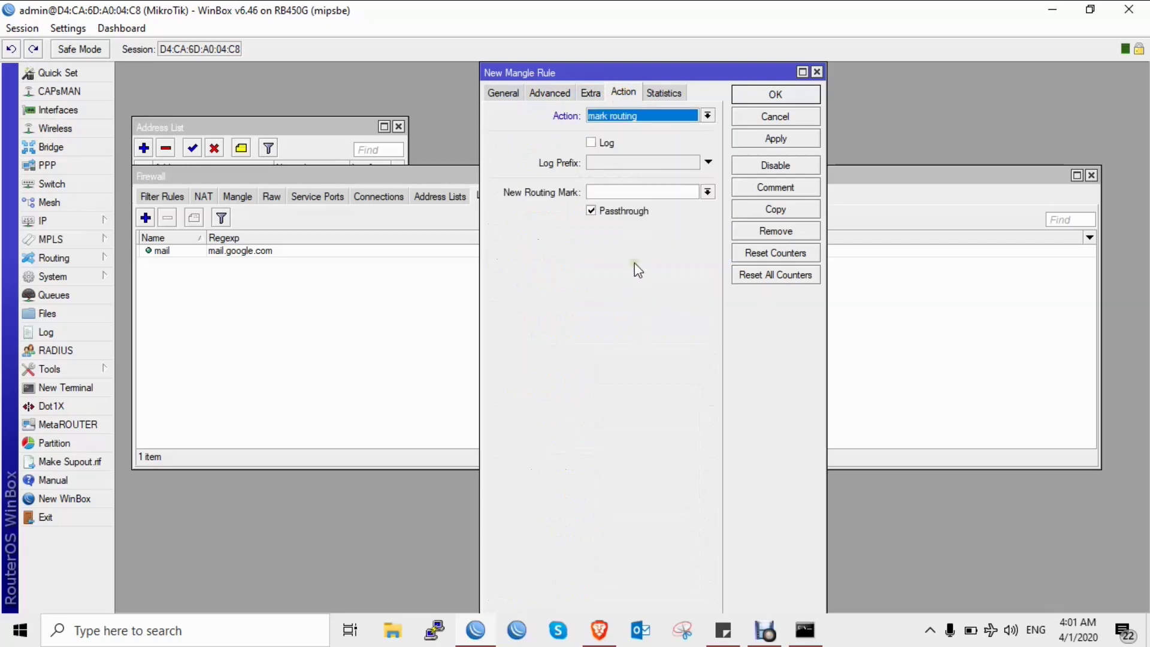
Enter mail_mark_routing as the new routing mark, keep passthrough enabled, and save the mangle rule.
left_click(613, 190)
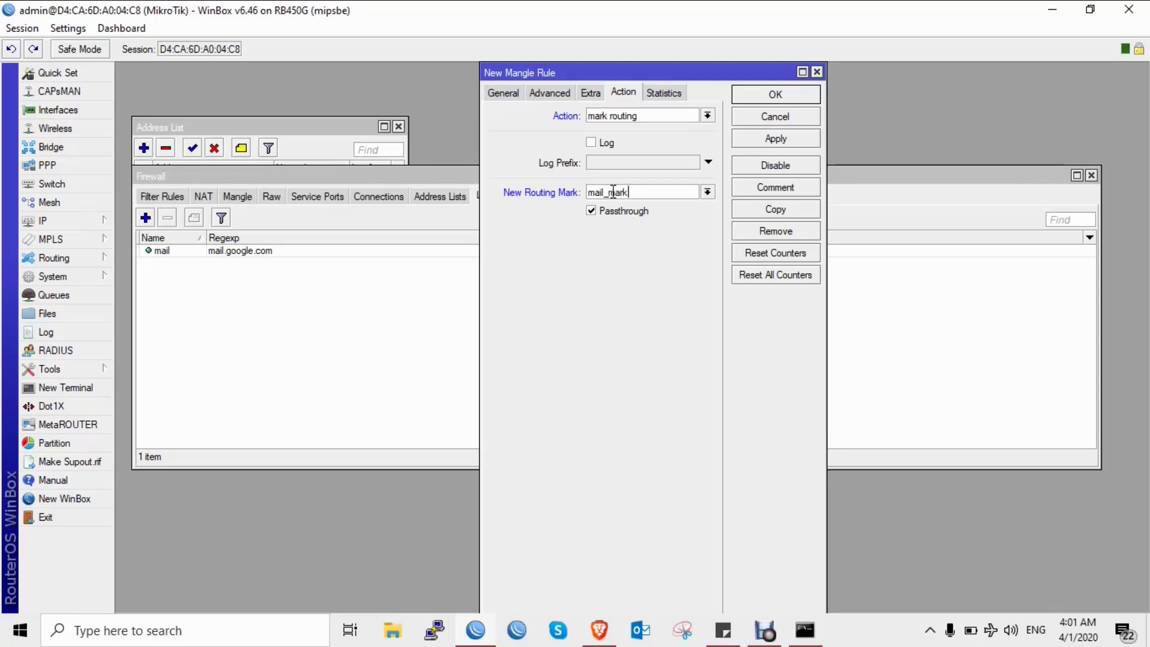
type("mail_mark_routing")
left_click(760, 143)
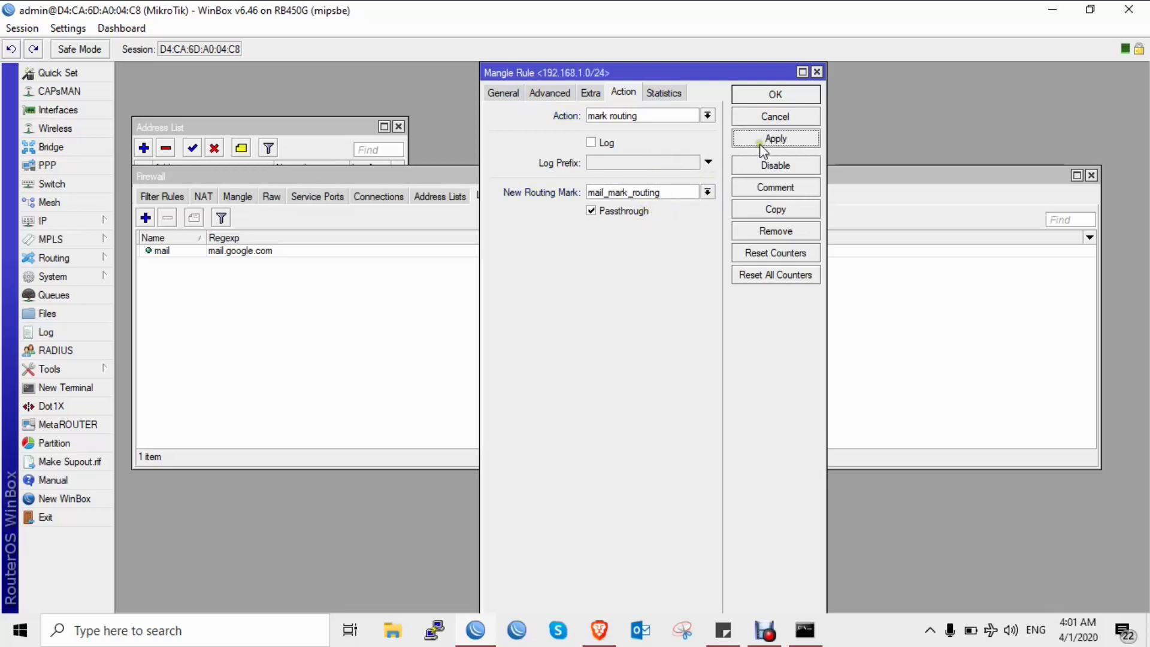
left_click(660, 193)
left_click(771, 96)
left_click(773, 96)
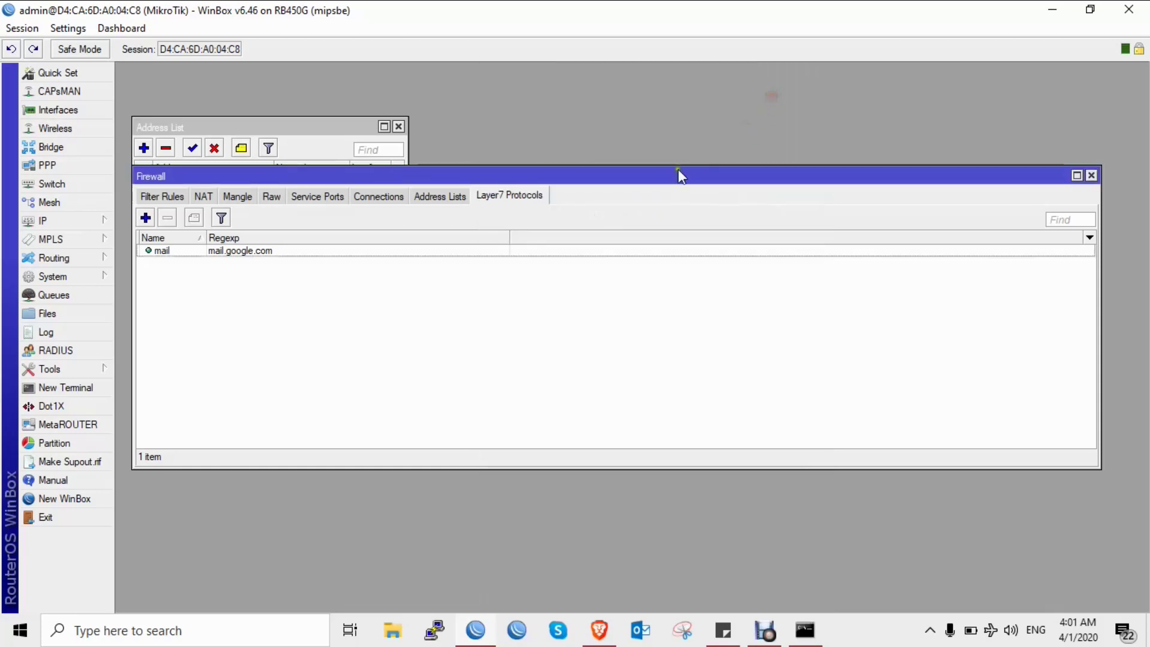
Add a second mangle rule on the prerouting chain with source address 192.168.1.0/24.
left_click(237, 196)
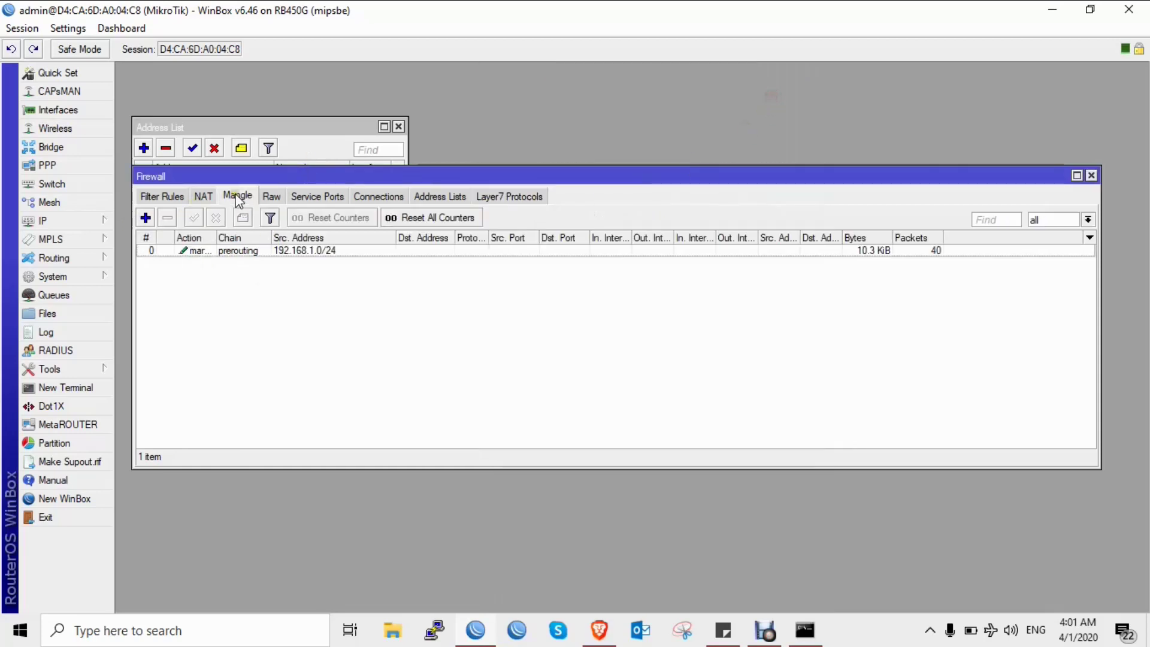
left_click(143, 217)
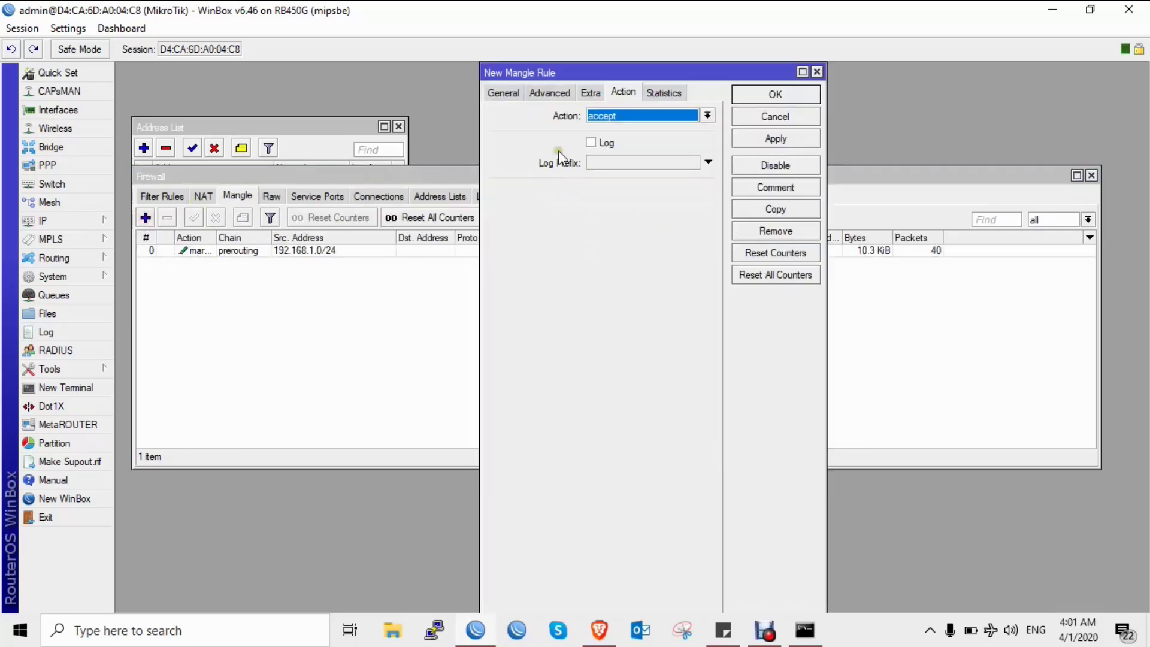
left_click(512, 95)
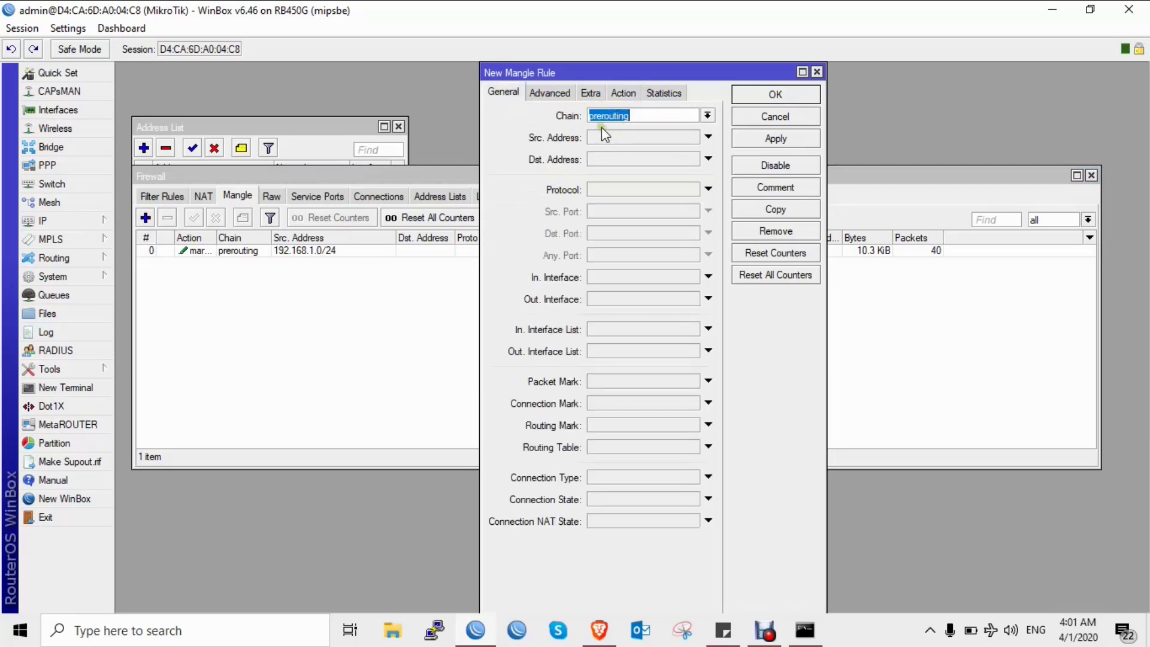
left_click(629, 144)
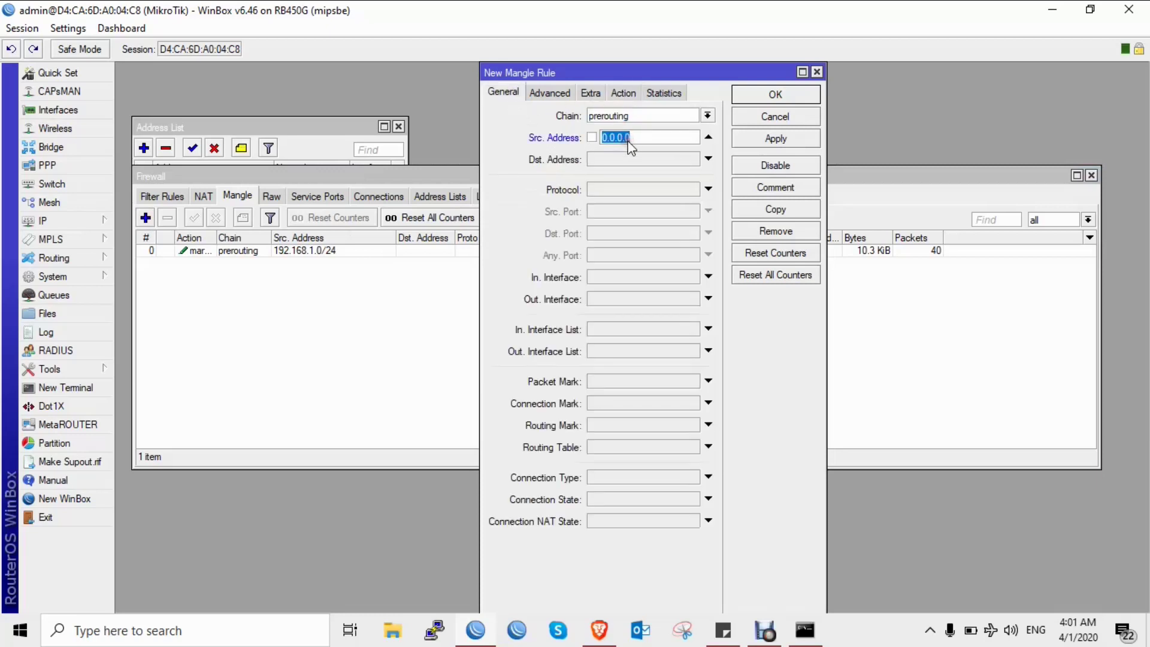
type("192.168.1.0")
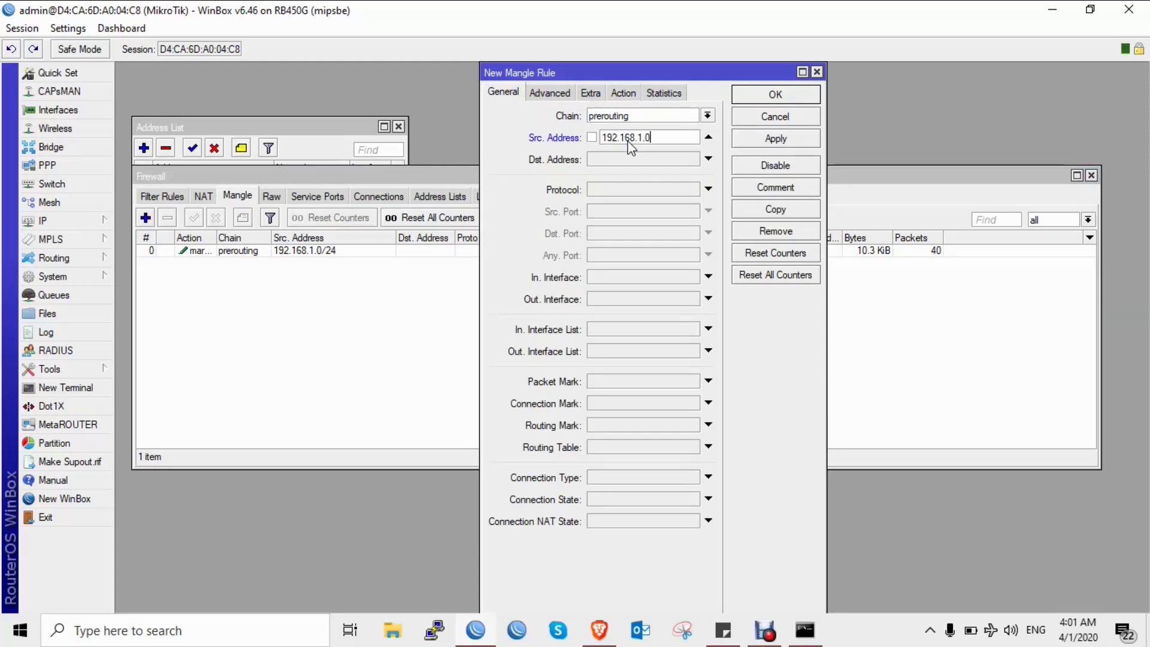
type("/24")
Set the second mangle rule's Layer7 protocol to mail.
left_click(547, 94)
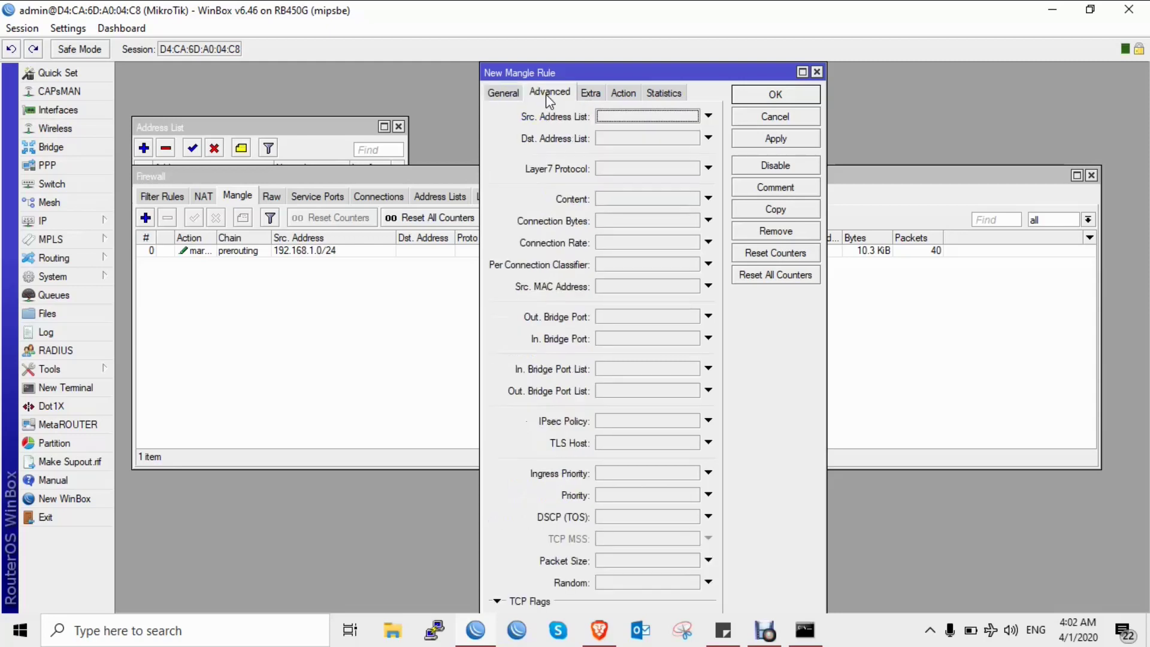
left_click(628, 171)
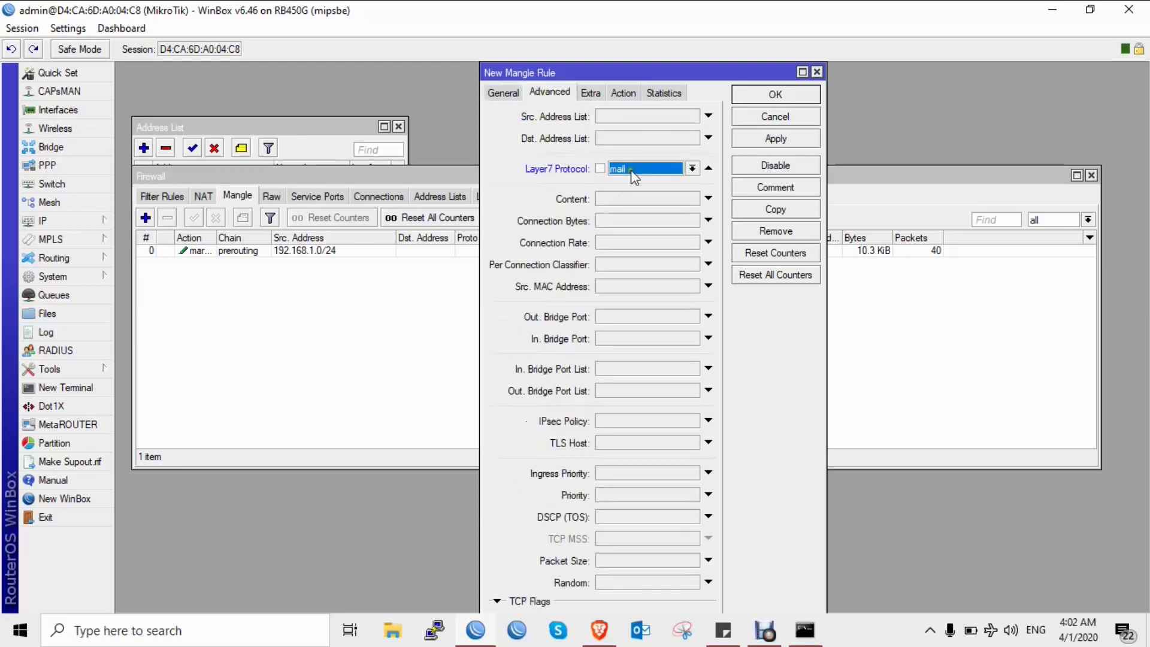
left_click(623, 93)
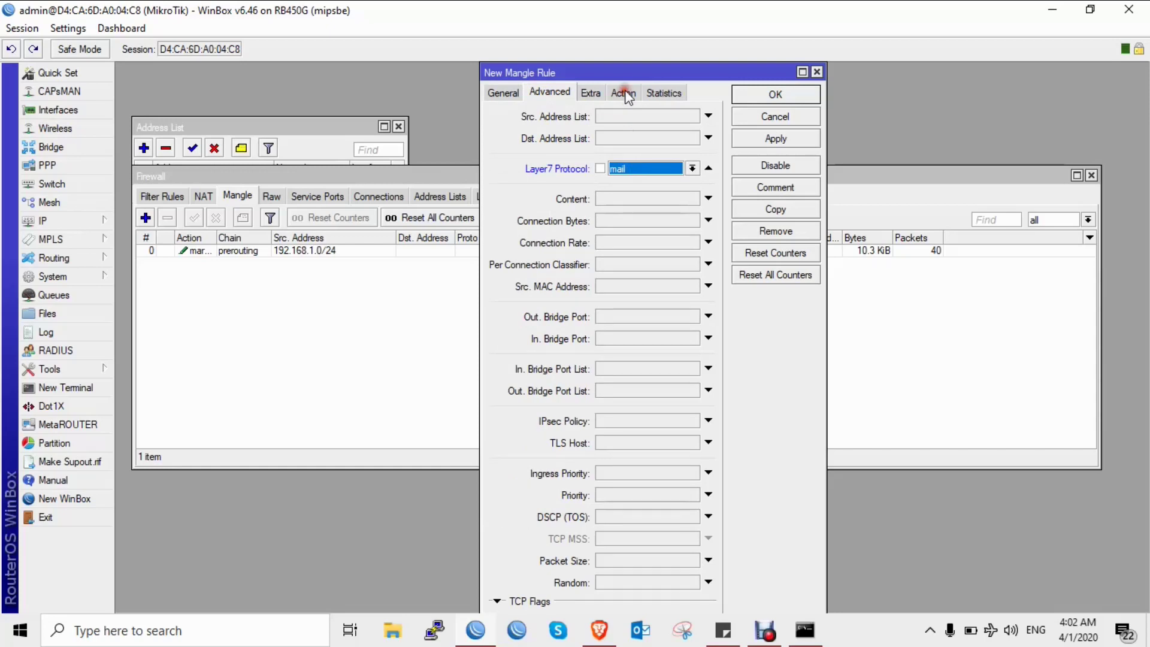
Widen the Action column of the mangle list and match the new rule on routing mark mail_mark_routing.
left_click(500, 91)
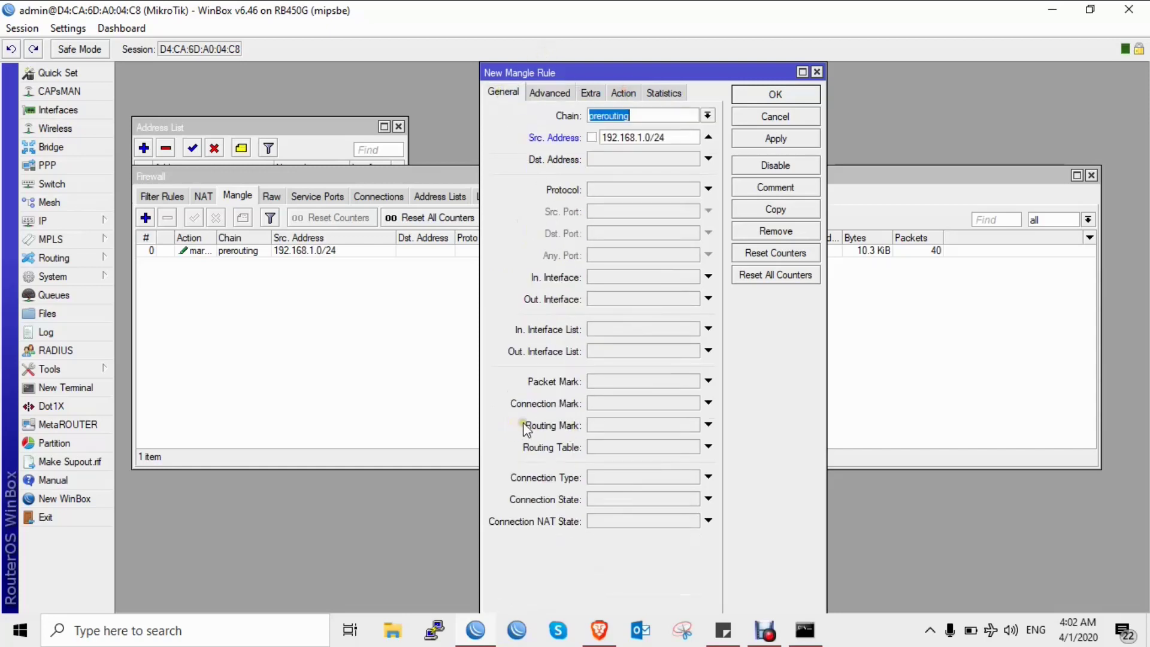
left_click(214, 259)
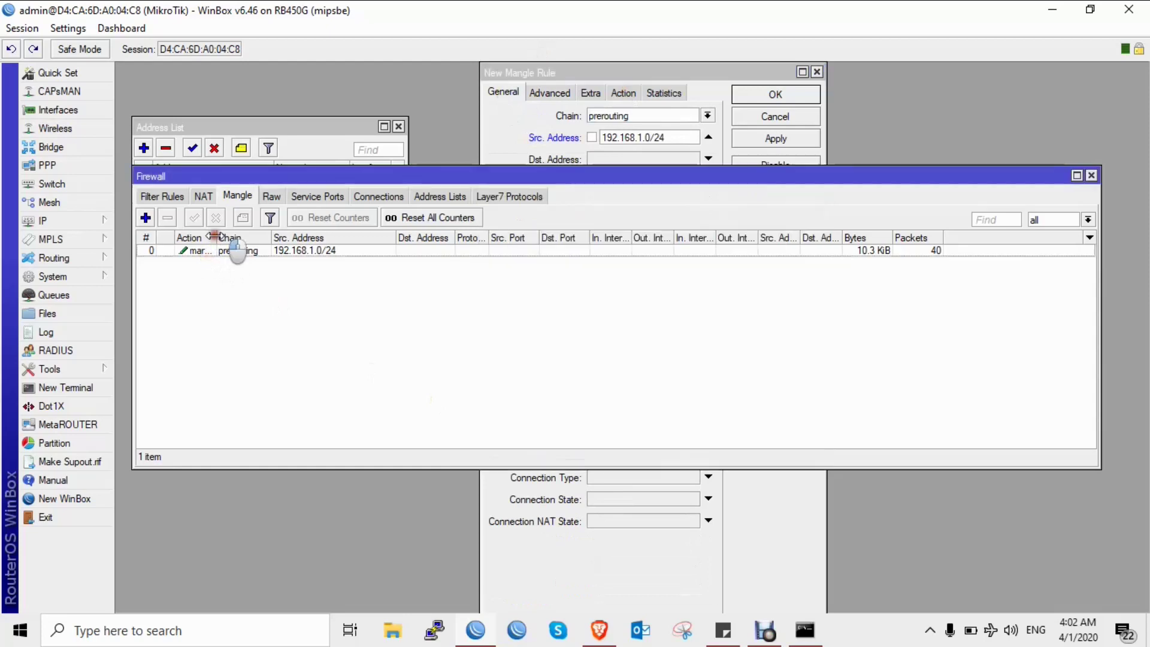
left_click(593, 94)
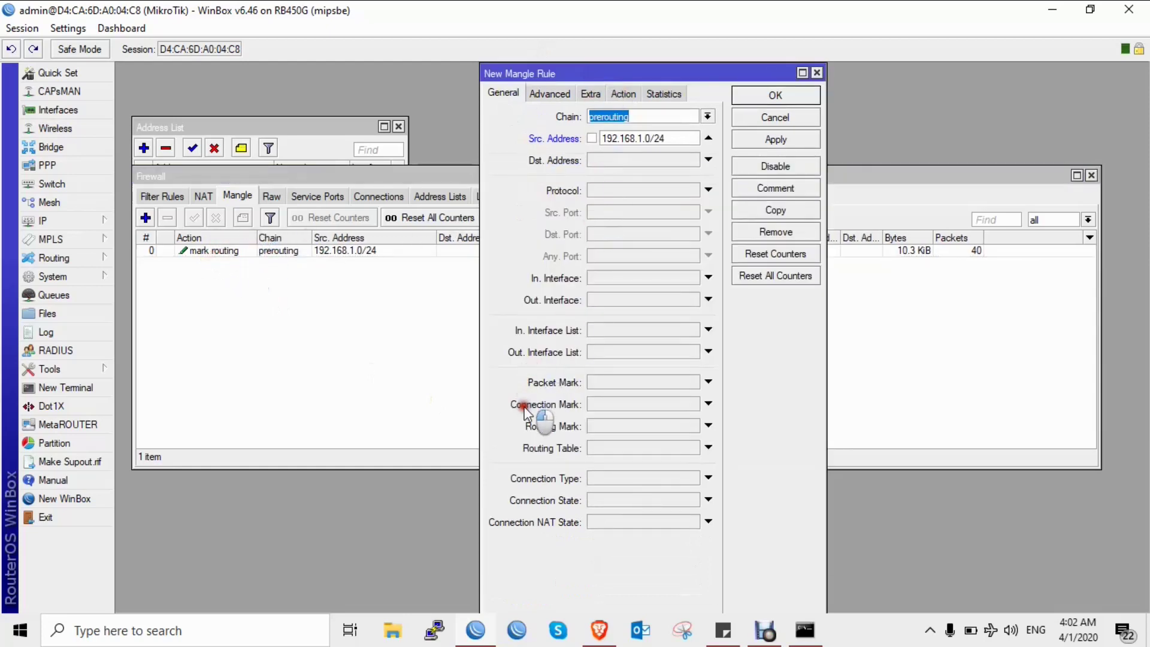
left_click(627, 425)
left_click(692, 425)
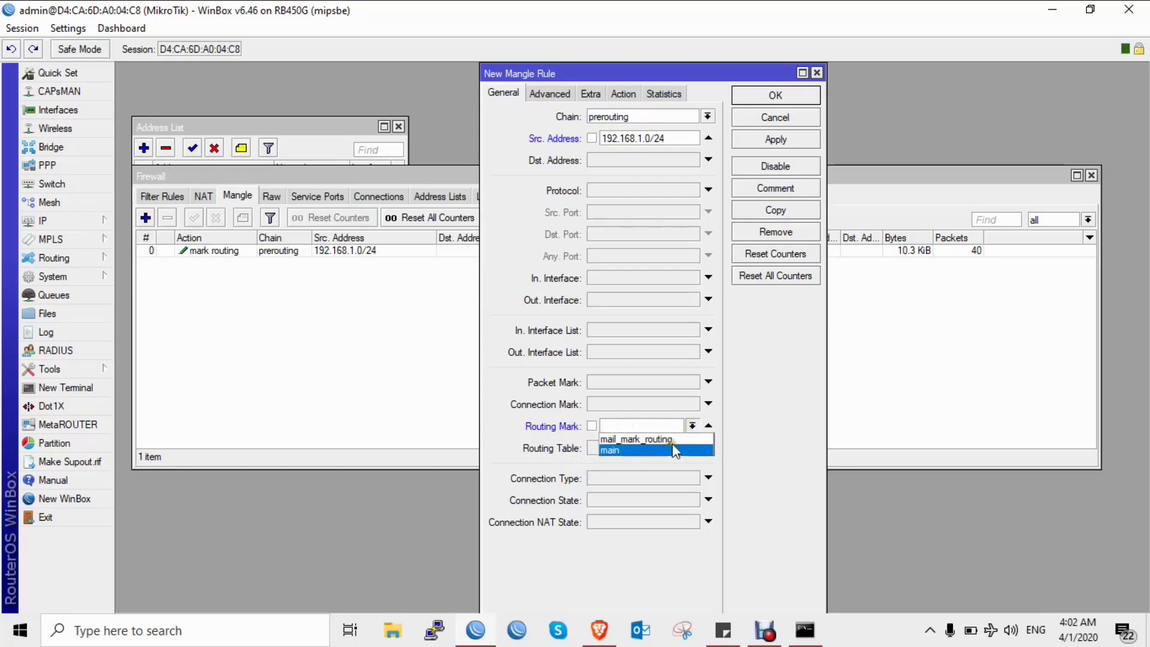
left_click(643, 441)
Check the existing mark routing rule's action settings, close it, and review the new rule's Layer7 protocol.
left_click(320, 272)
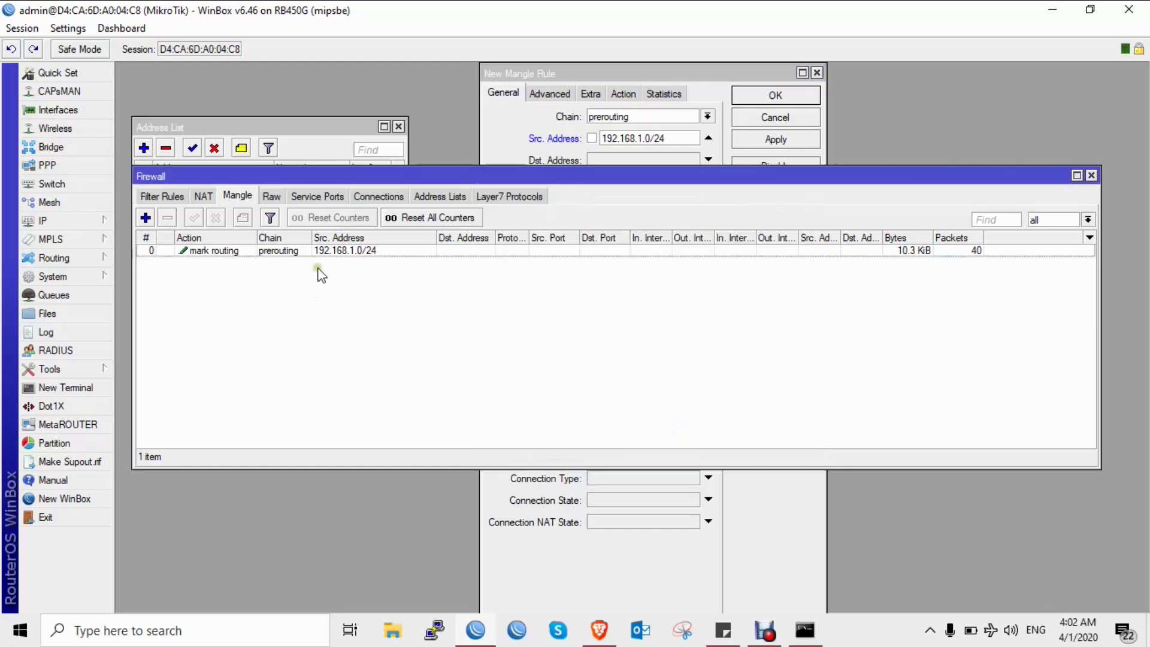
double_click(318, 251)
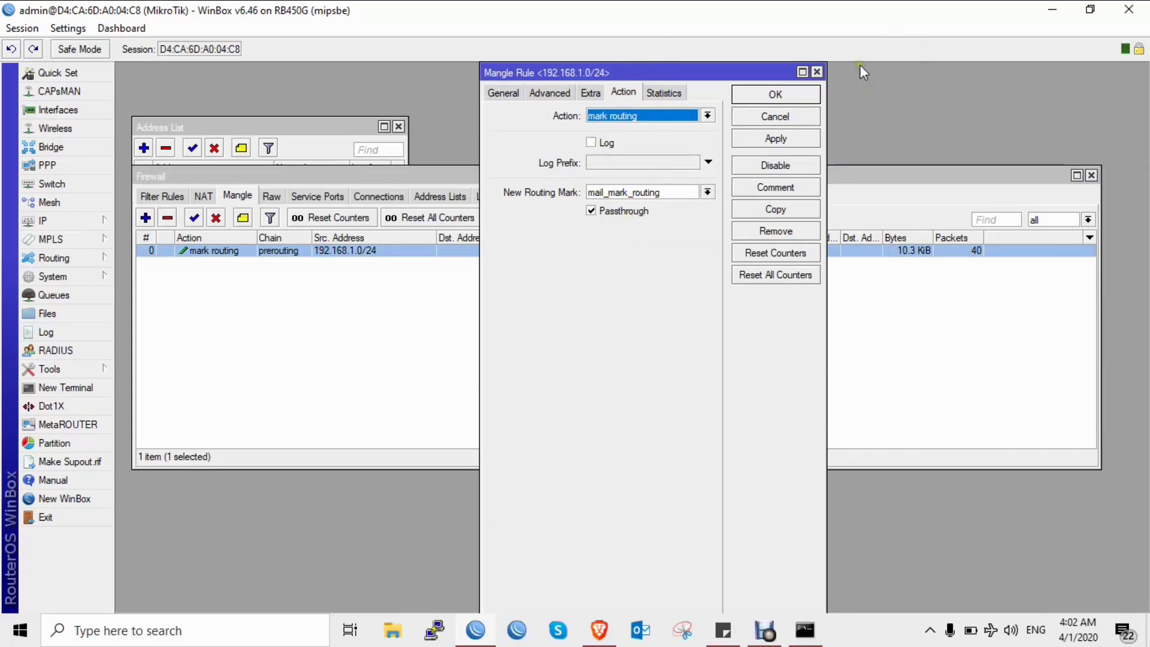
left_click(816, 72)
left_click(663, 71)
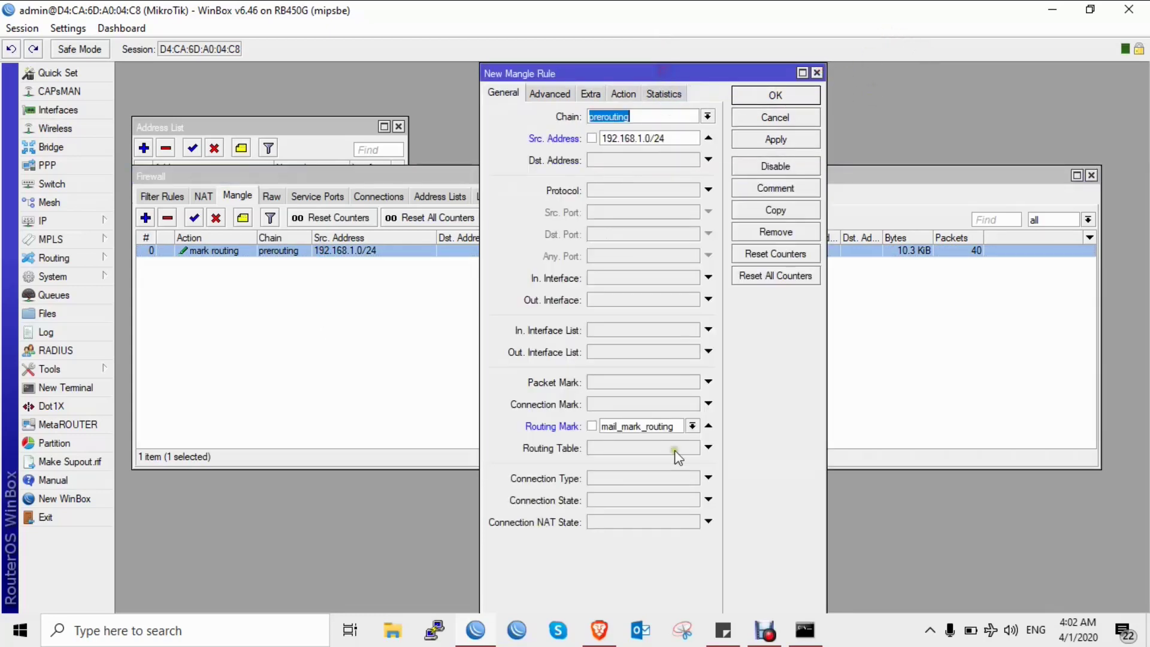
left_click(541, 96)
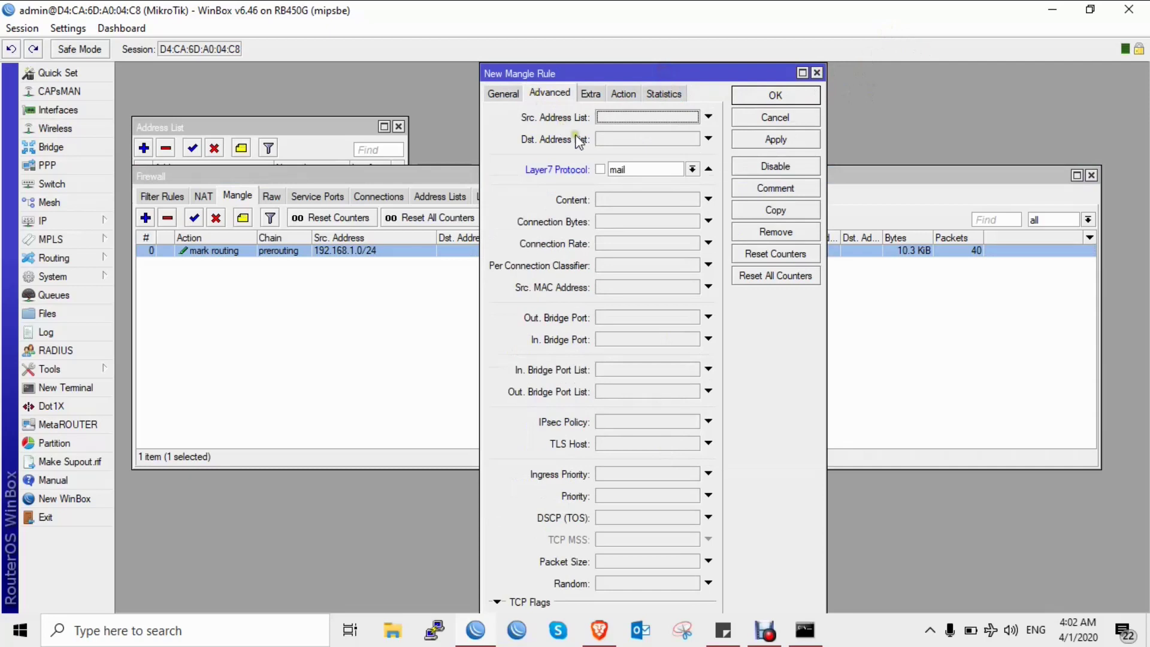
Set the new rule's action to mark packet with new packet mark mail_mark_pack, save it, and widen the mangle list's Action column.
left_click(626, 94)
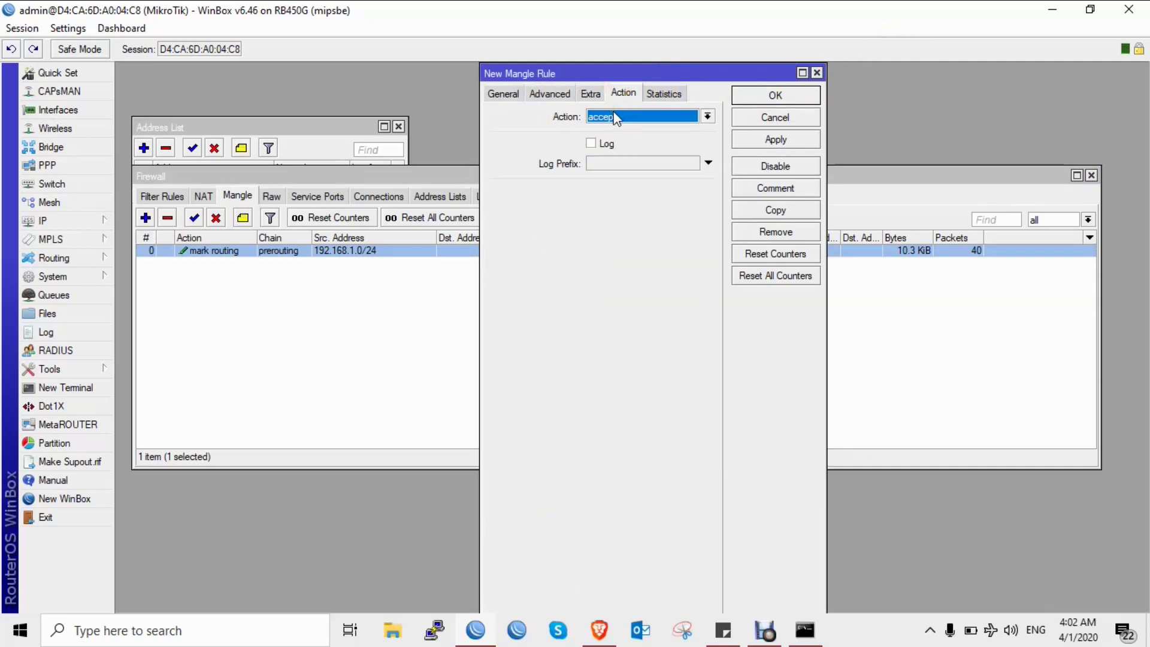
left_click(615, 117)
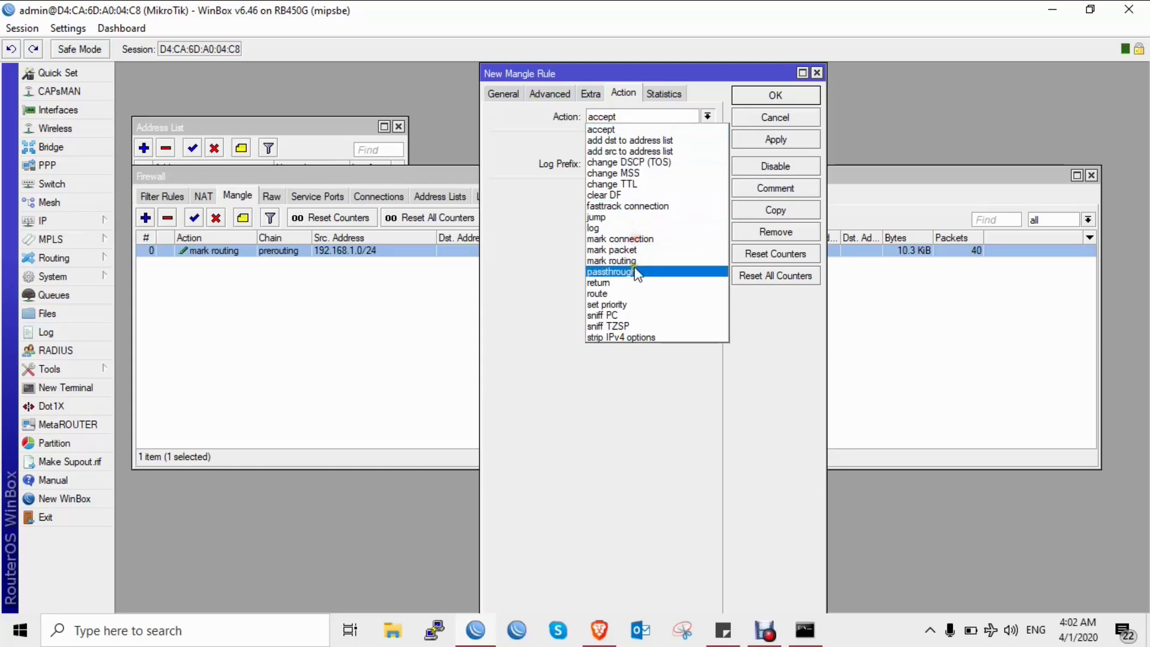
left_click(636, 250)
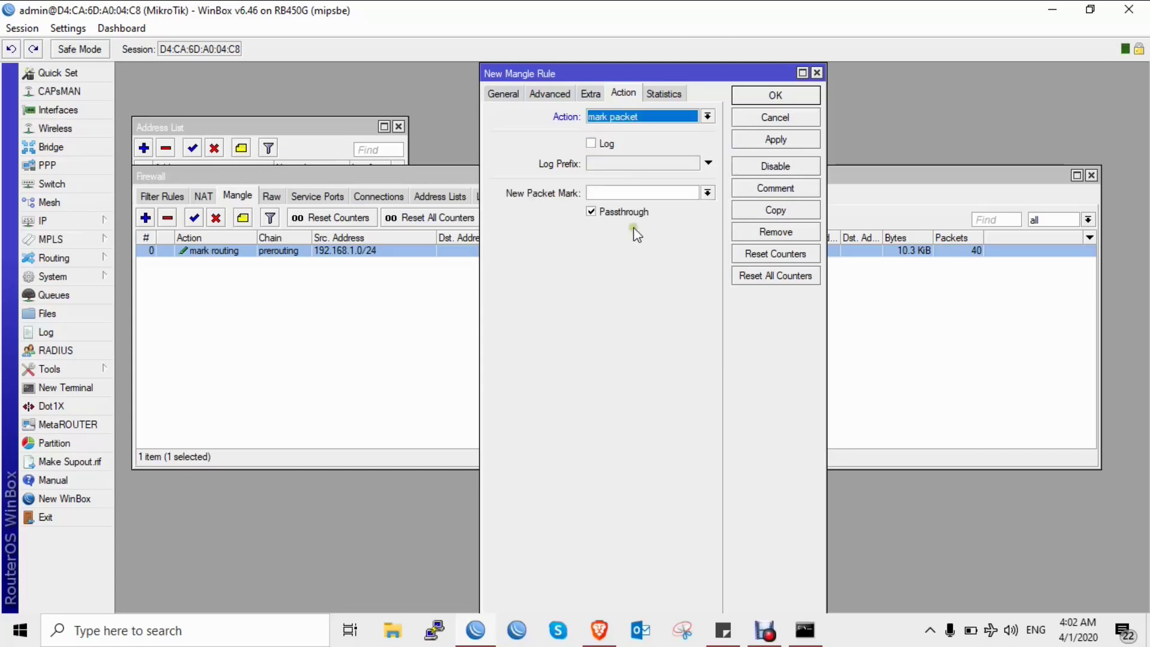
left_click(623, 191)
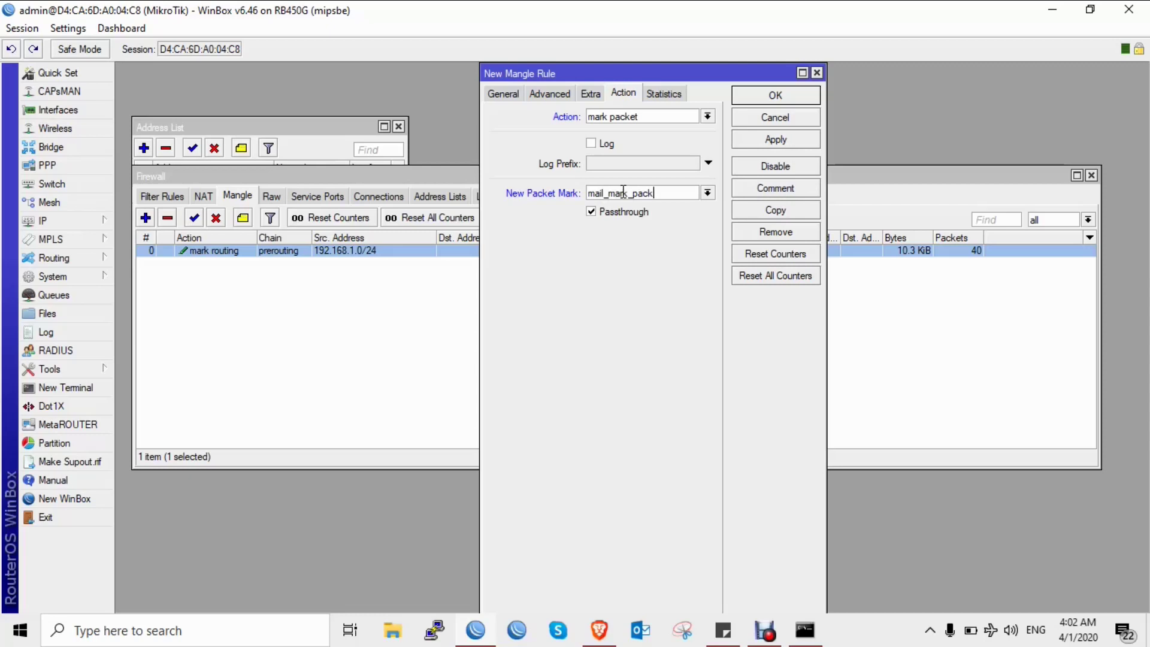
left_click(778, 140)
left_click(774, 97)
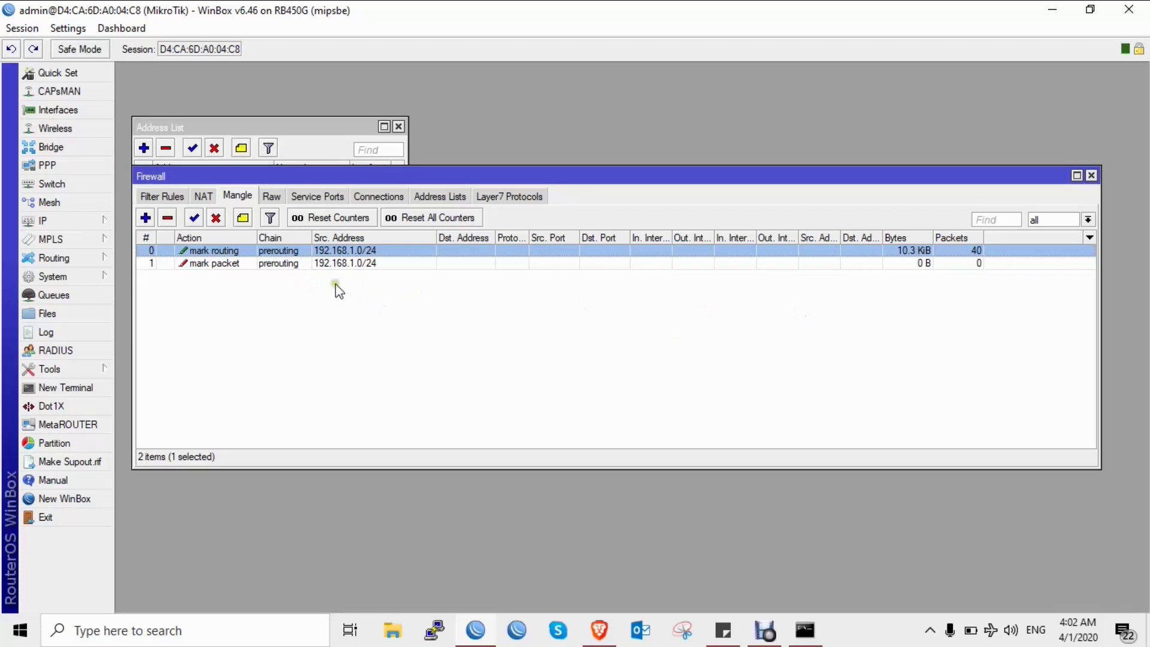
left_click_drag(255, 238, 266, 238)
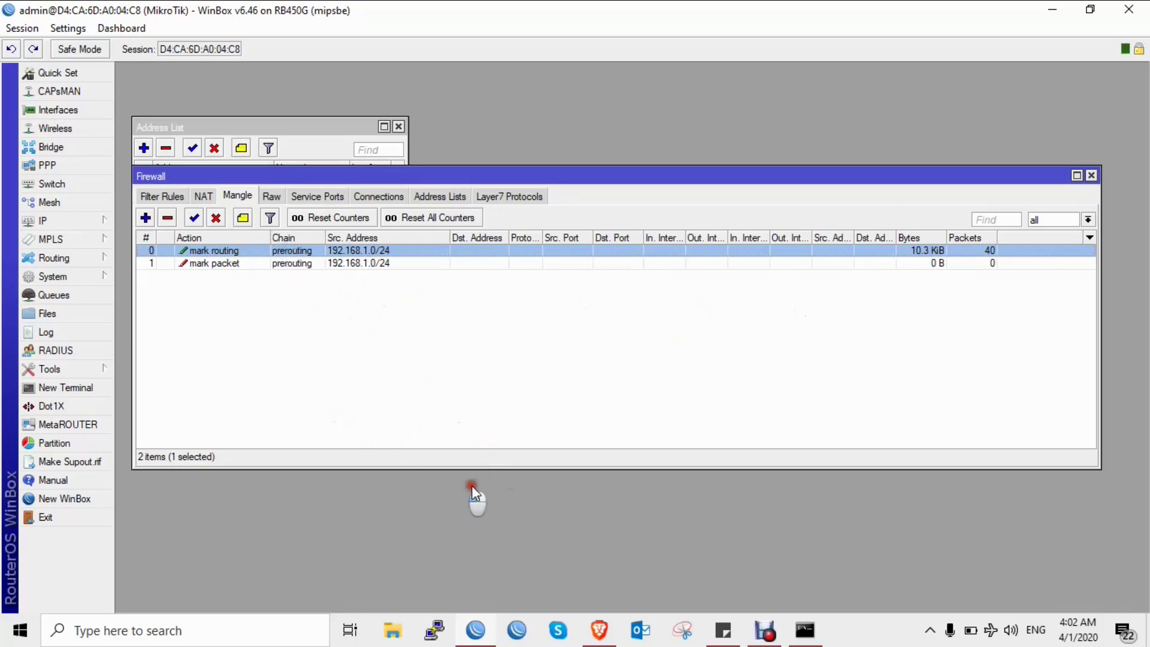
Open the queue list and add a simple queue named dc with target 192.168.1.254.
left_click(54, 295)
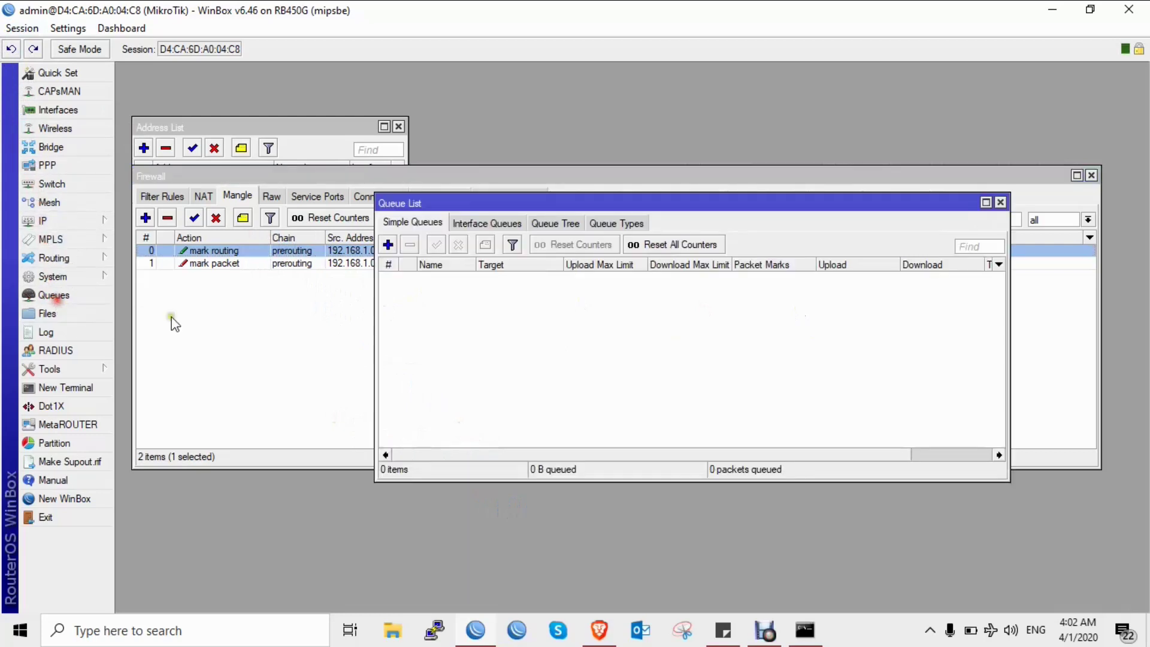
left_click_drag(468, 210, 412, 200)
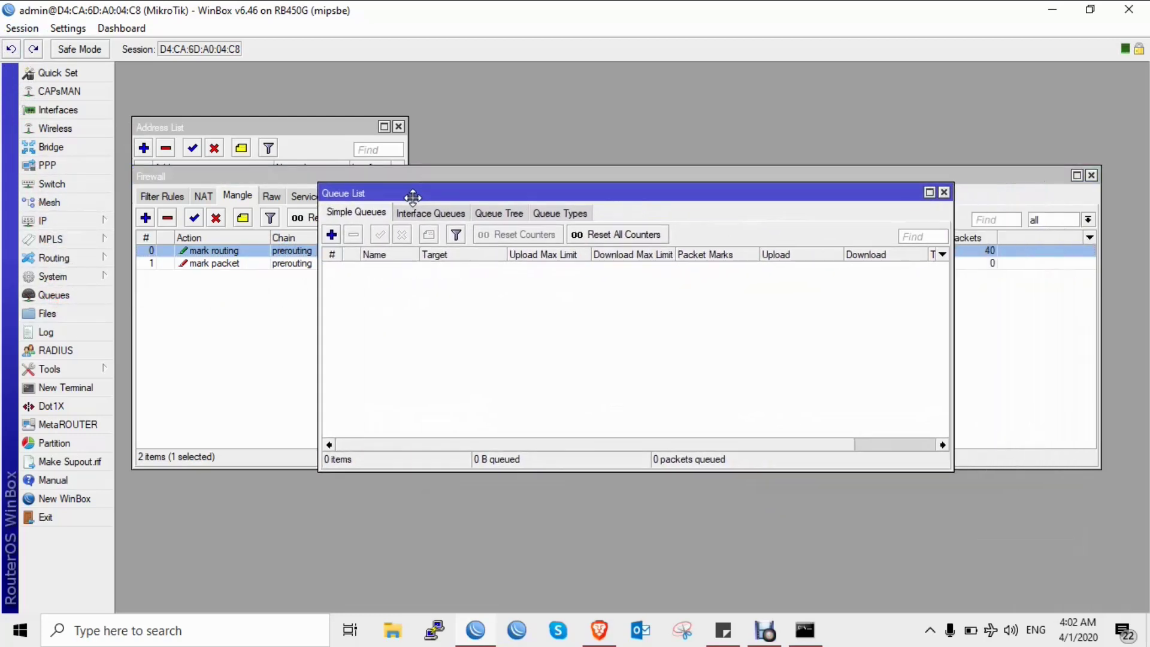
left_click(331, 234)
left_click(465, 229)
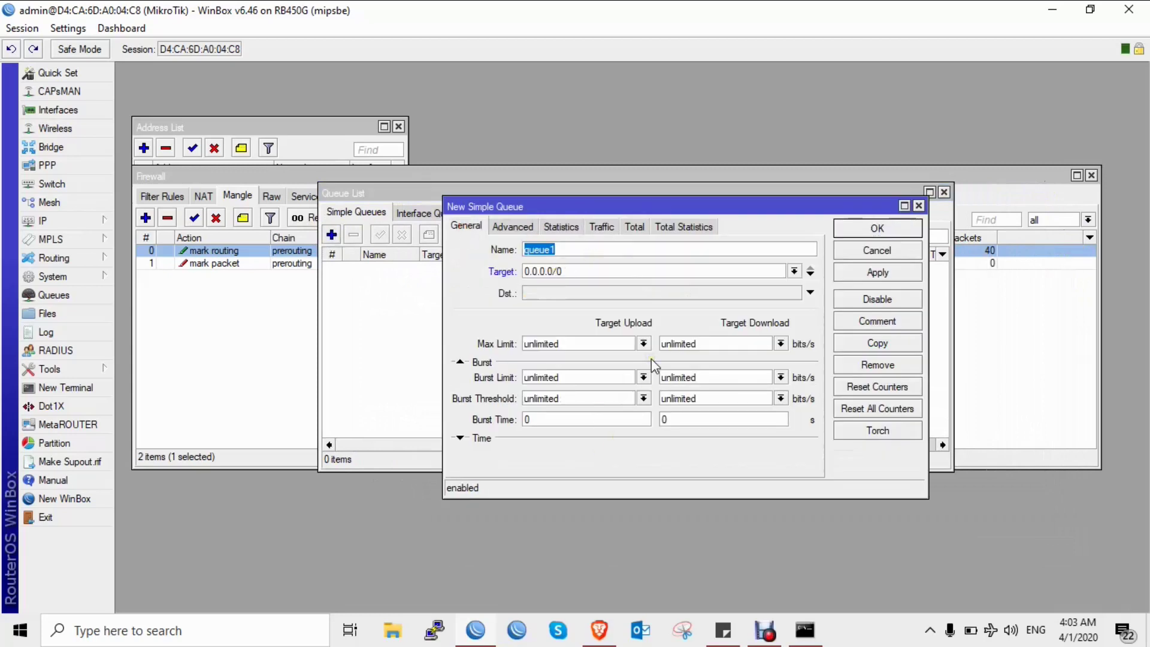
type("dc")
key("Tab")
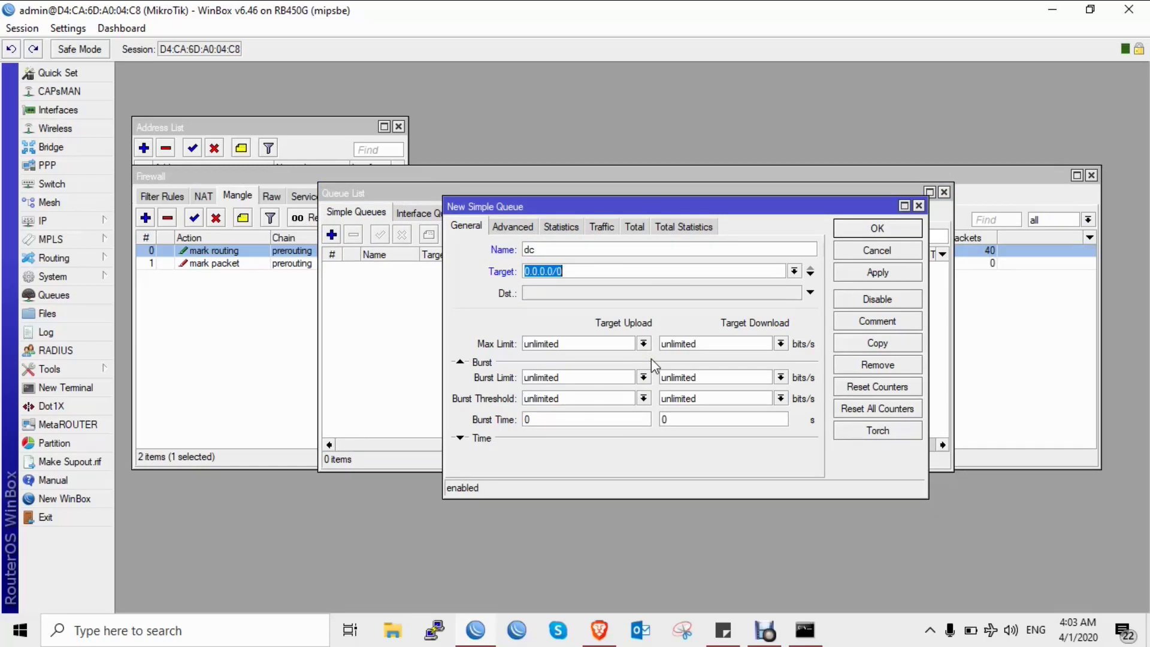
type("192.168.1.254")
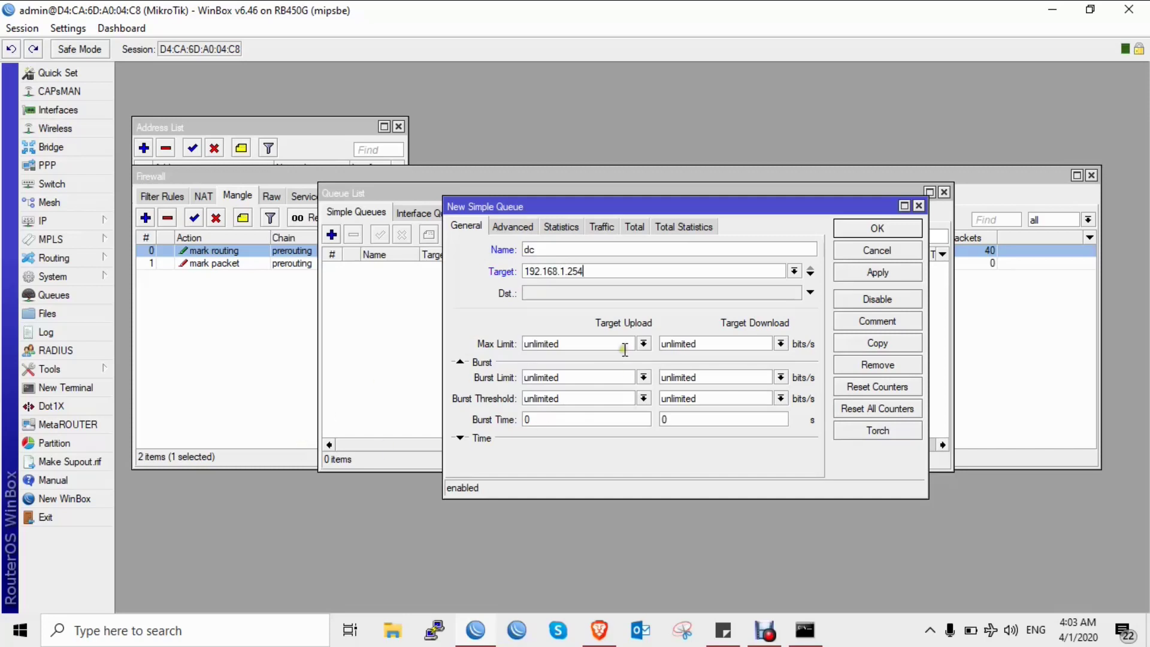
Set the dc queue's upload and download max limits to 512k each and save the queue.
left_click(643, 344)
left_click(593, 411)
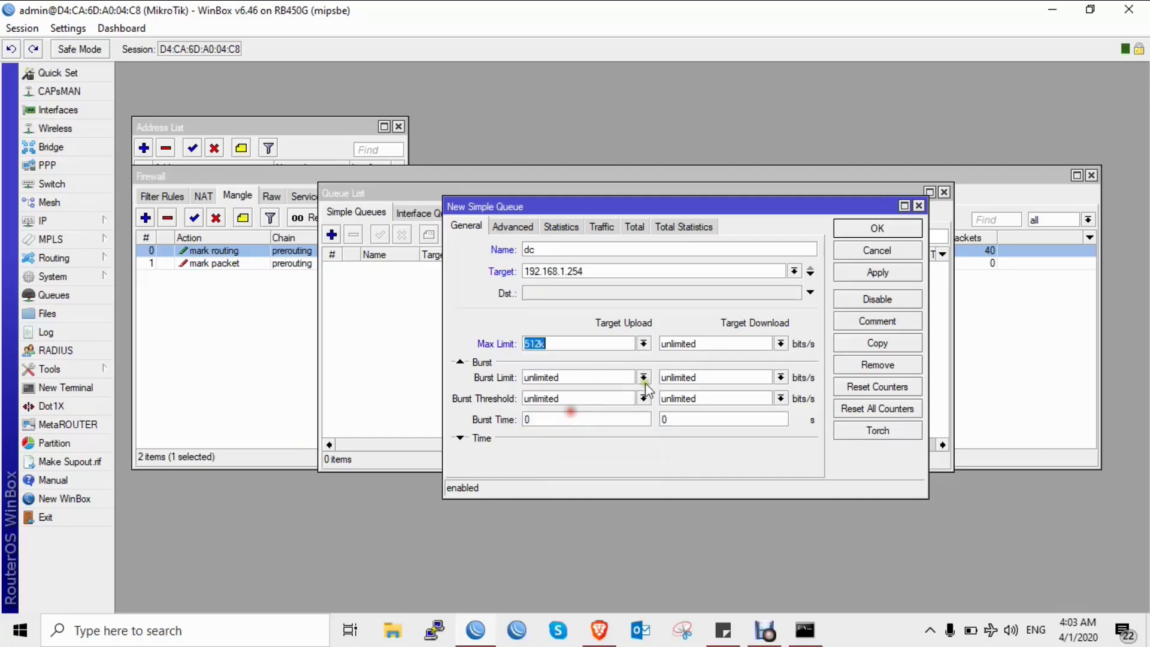
left_click(780, 343)
left_click(672, 411)
left_click(850, 272)
left_click(860, 230)
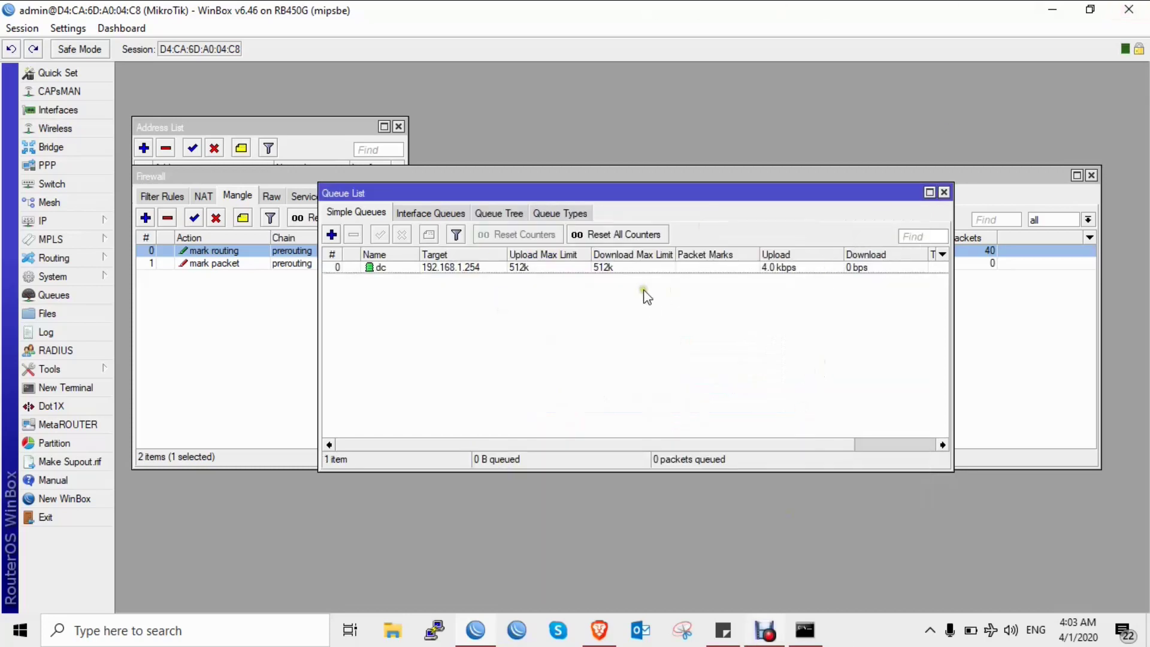
Reload the Gmail inbox in the Brave browser, return to WinBox, and check the mangle rules' traffic counters behind the queue list.
left_click(599, 628)
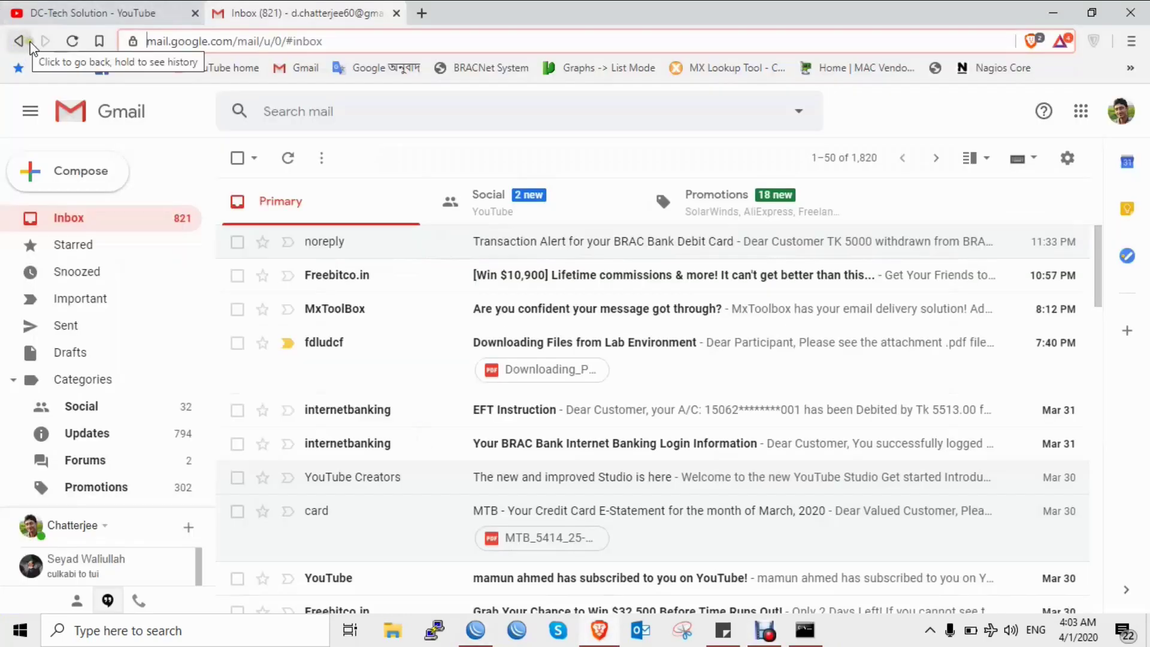
left_click(71, 41)
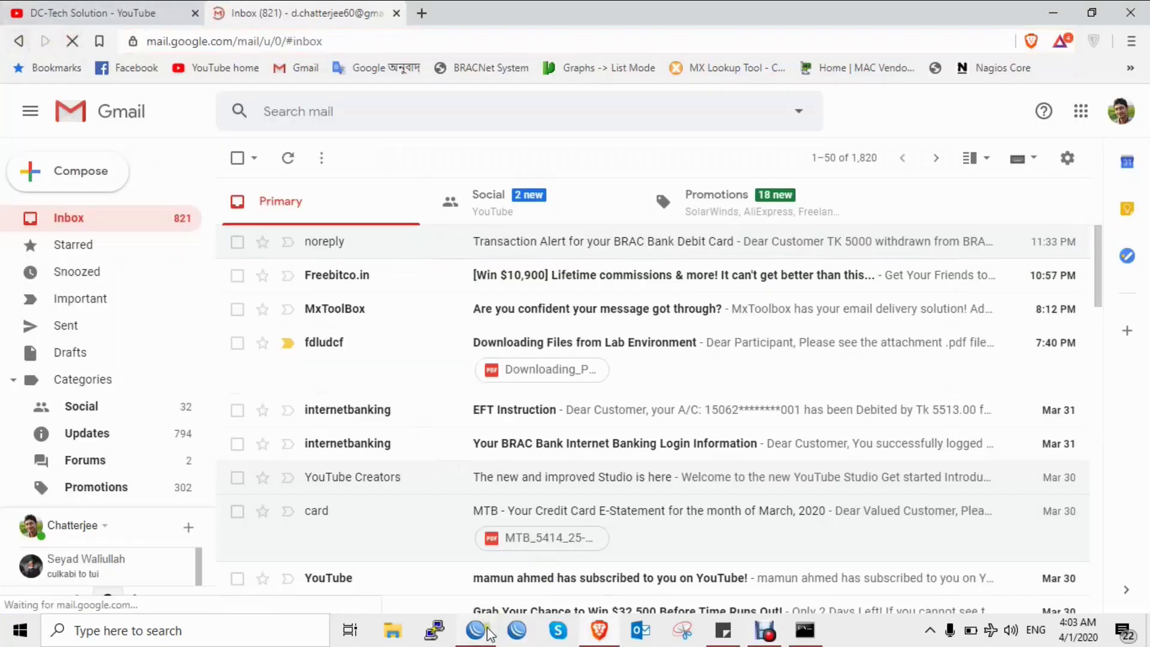
left_click(478, 630)
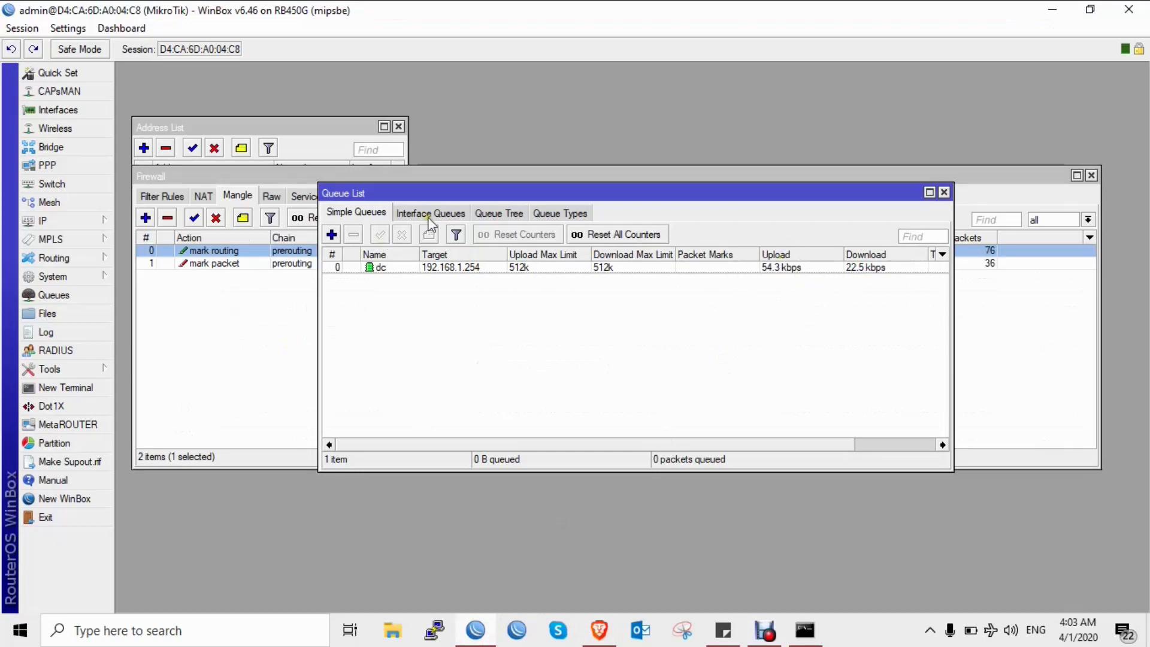
left_click_drag(450, 193, 392, 319)
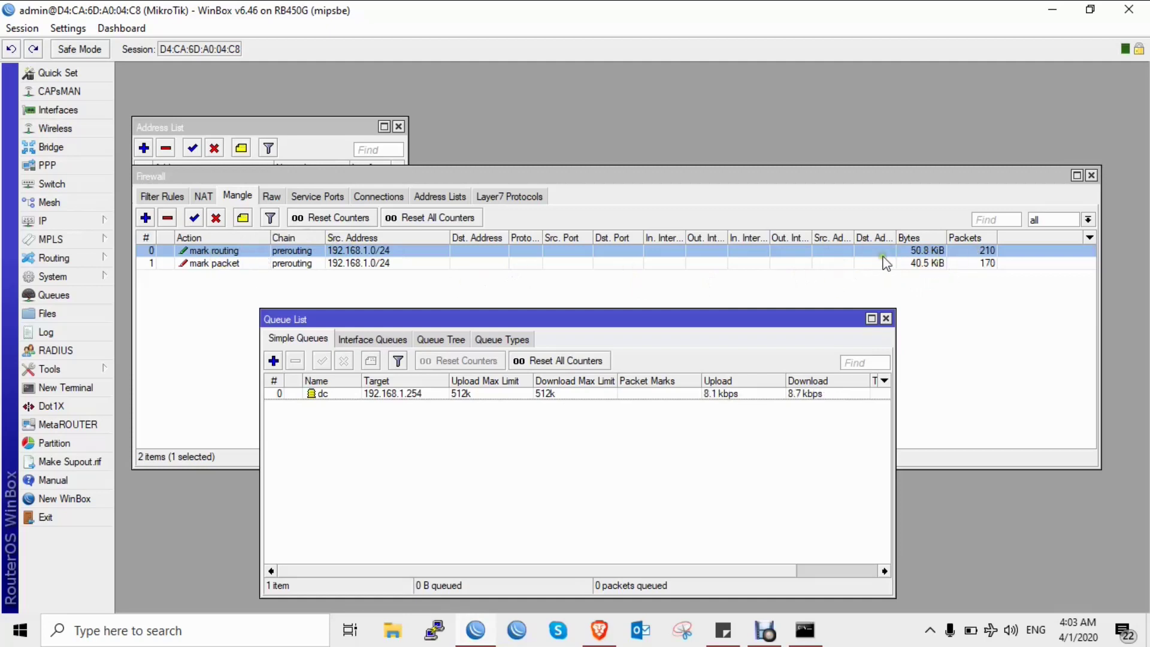
left_click_drag(549, 318, 596, 146)
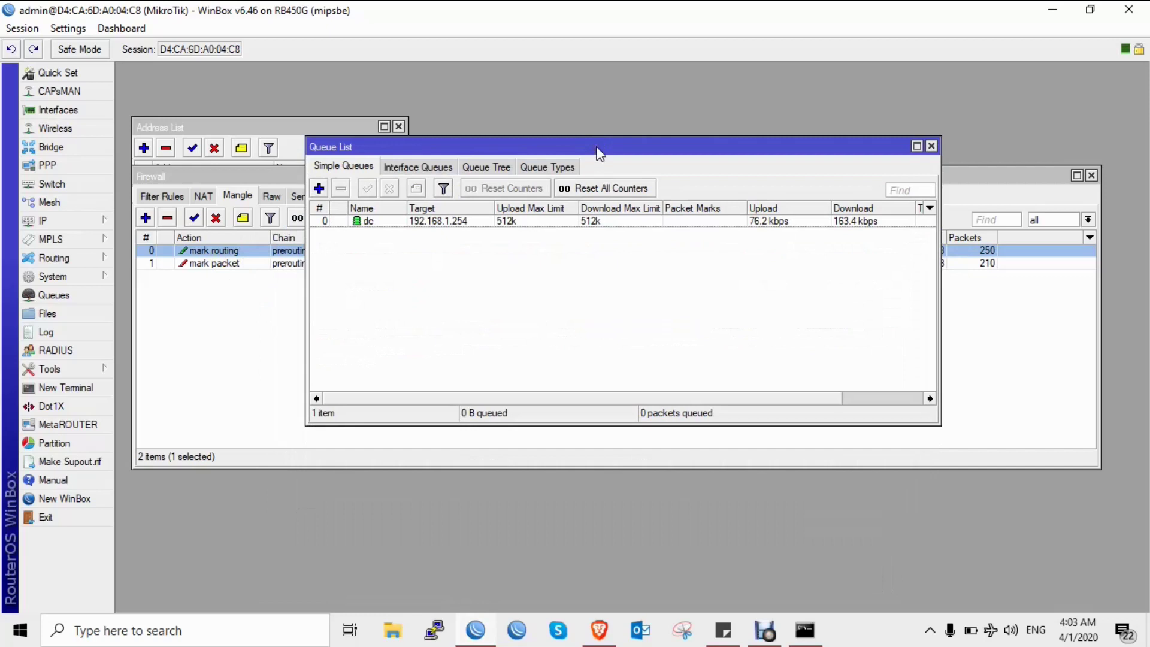
Start a new queue type in the queue list and name it mail_upload.
left_click(319, 189)
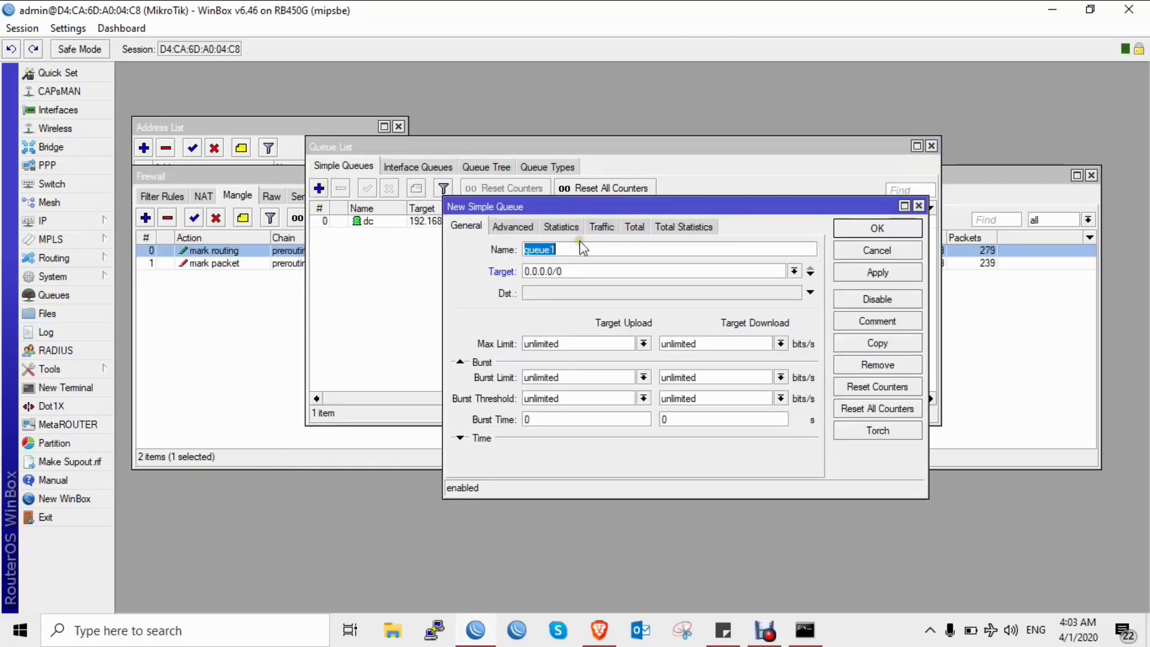
left_click(918, 206)
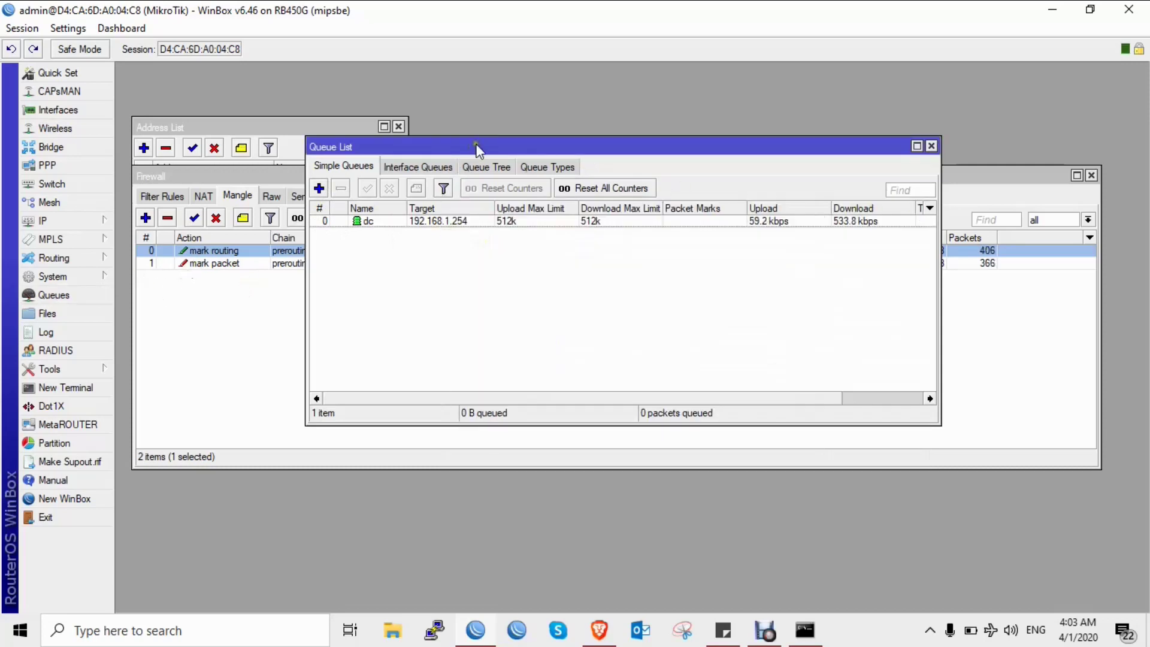
left_click_drag(477, 149, 447, 180)
left_click(526, 201)
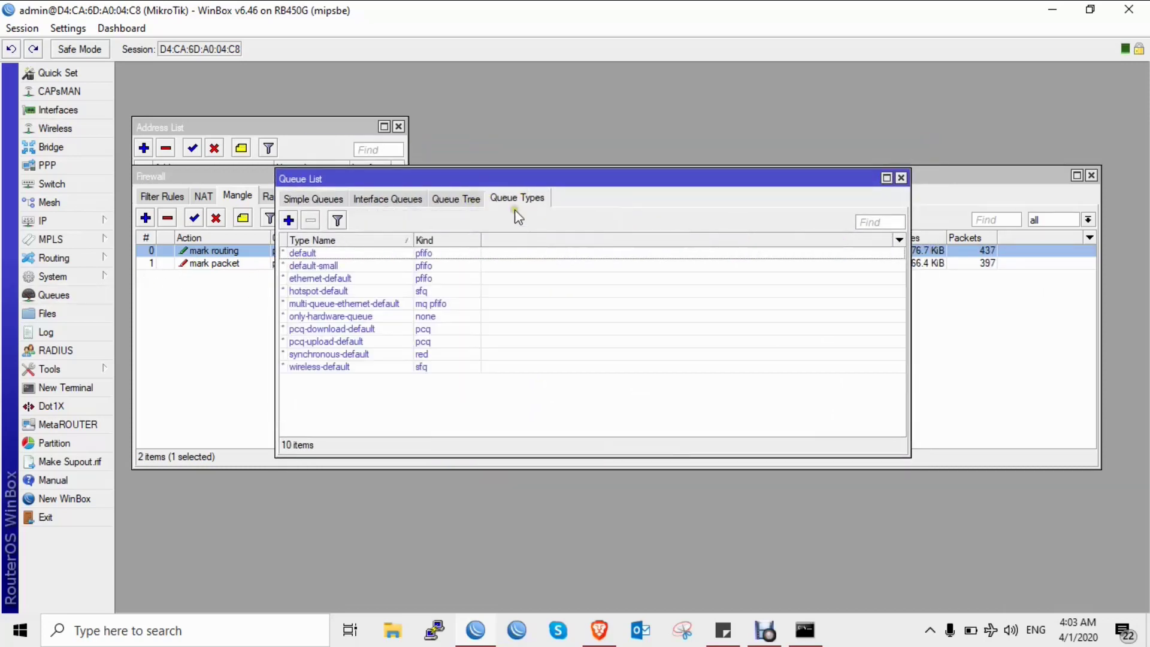
left_click(290, 220)
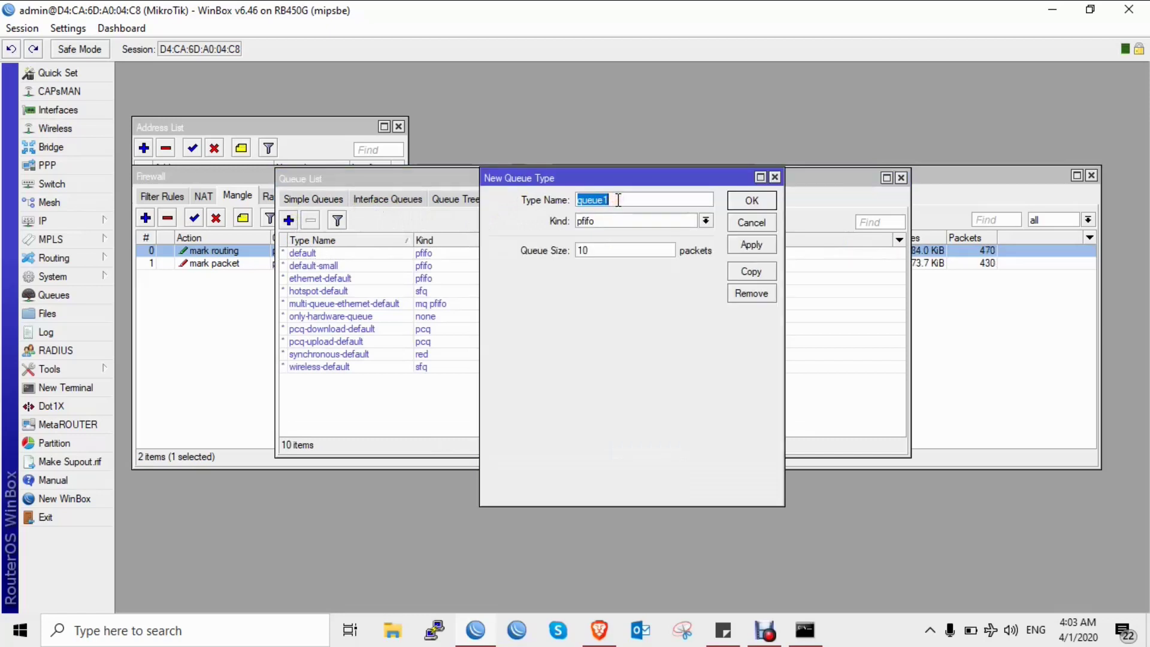
type("mail_")
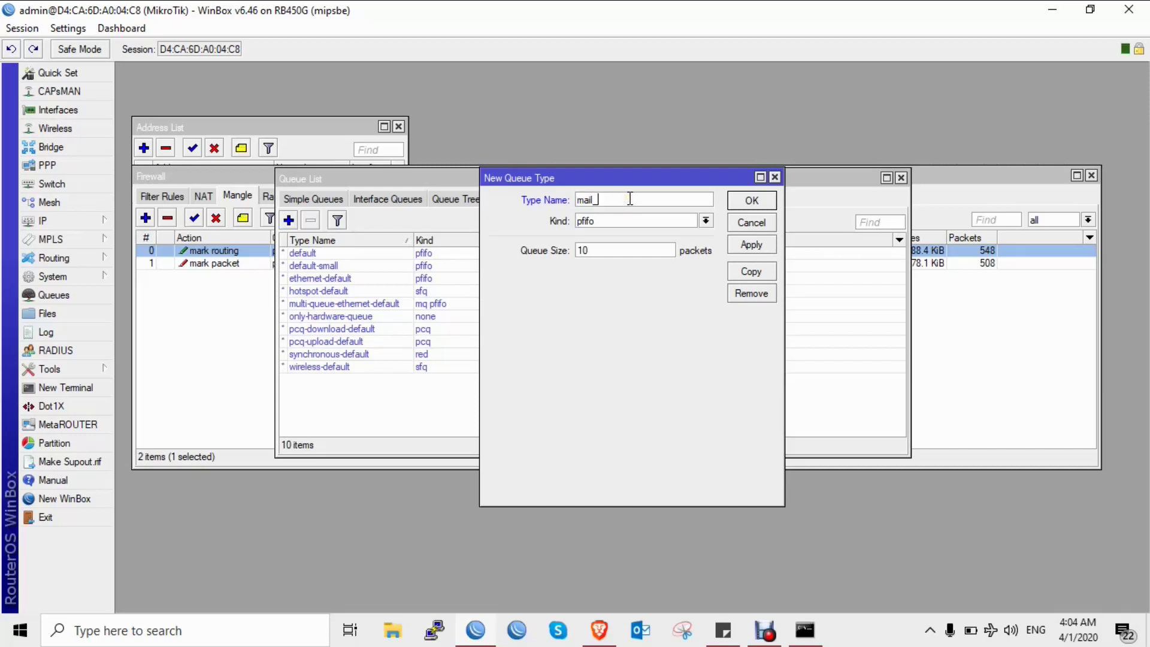
type("upload")
Make mail_upload a pcq queue with rate 1M, classified by source address instead of destination address, and save it.
left_click(635, 218)
left_click(616, 270)
double_click(618, 248)
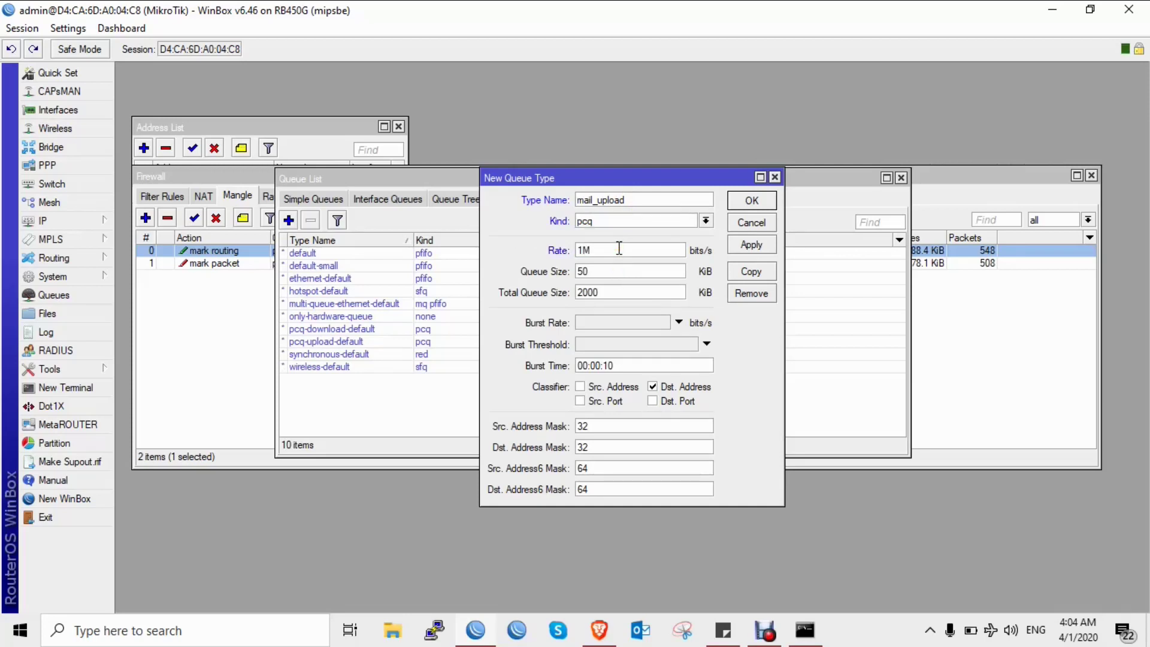
left_click(597, 390)
left_click(678, 390)
left_click(753, 246)
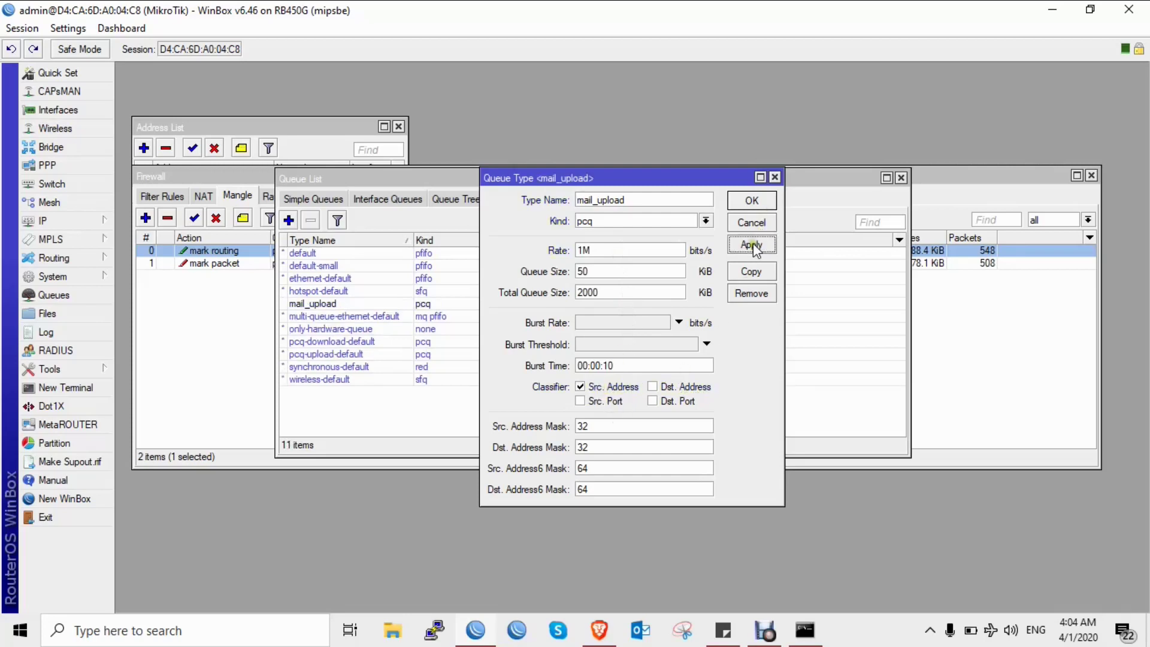
left_click(753, 201)
Add a second queue type named mail_download of kind pcq, enter its rate, and save it.
left_click(288, 220)
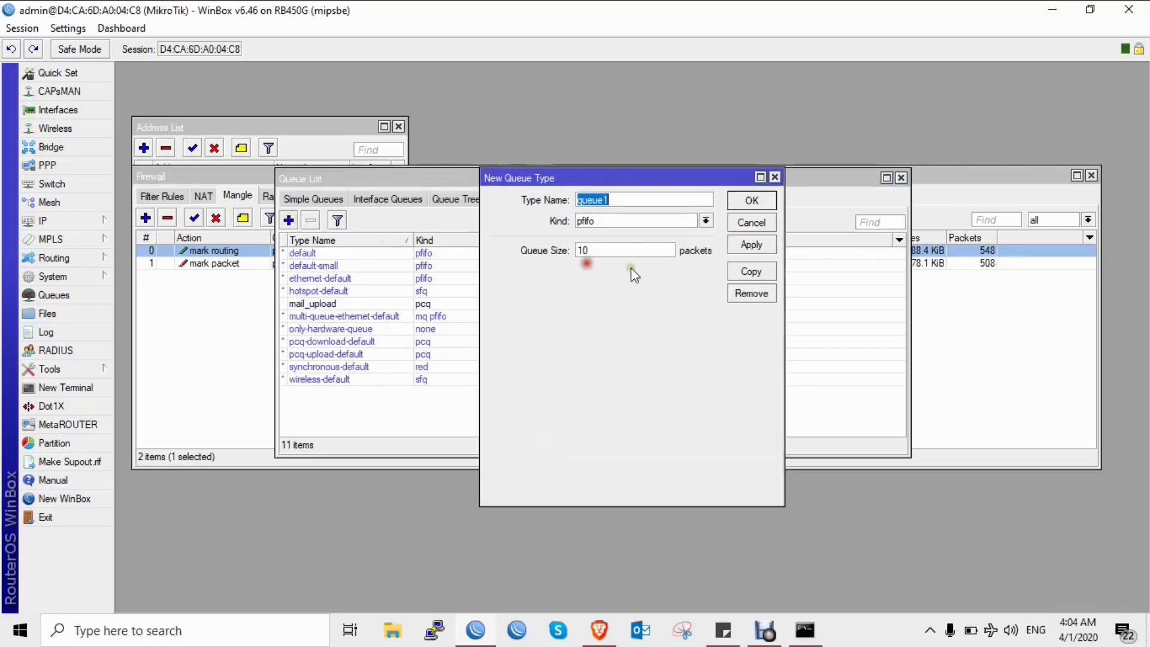
type("mail_download")
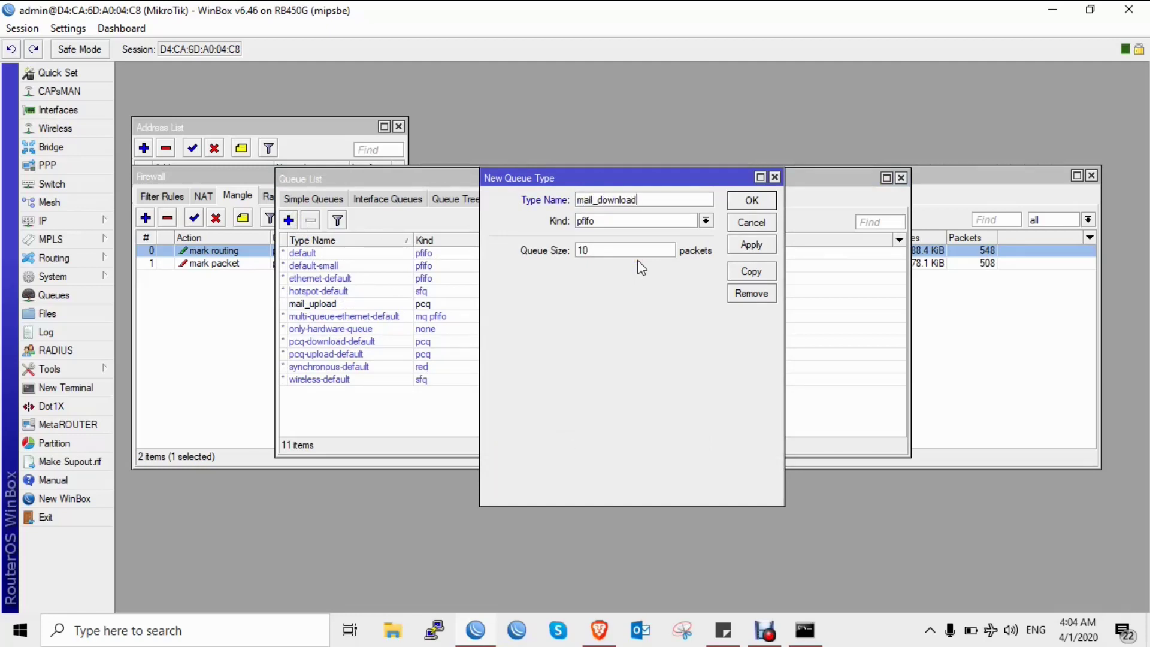
left_click(642, 219)
left_click(619, 266)
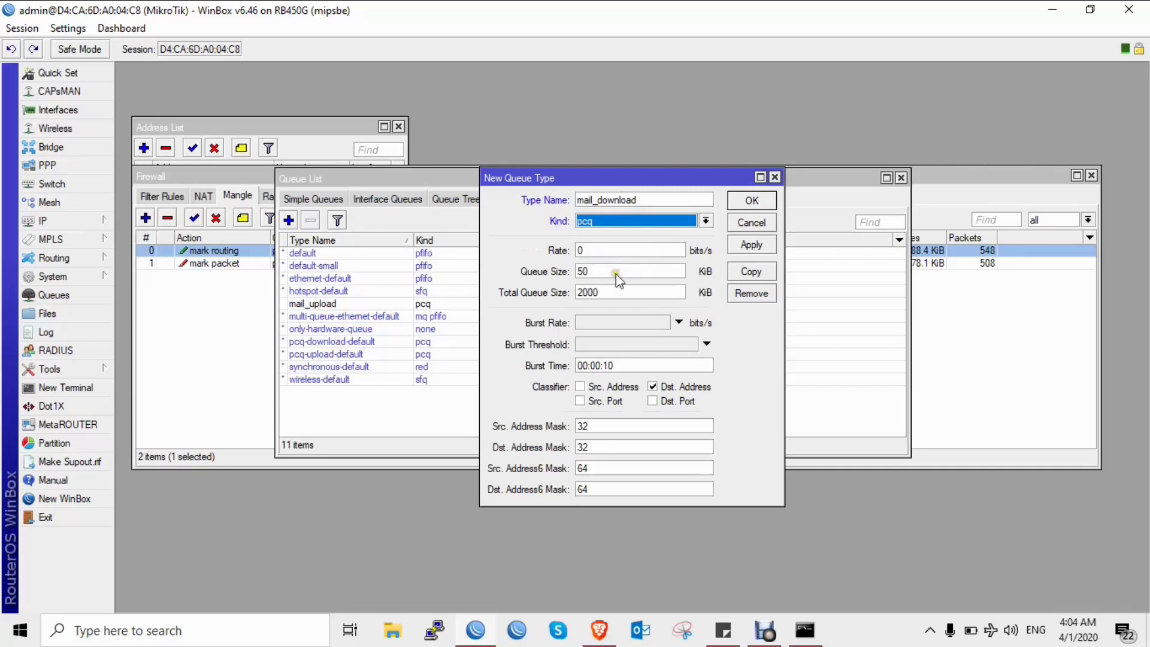
left_click(607, 249)
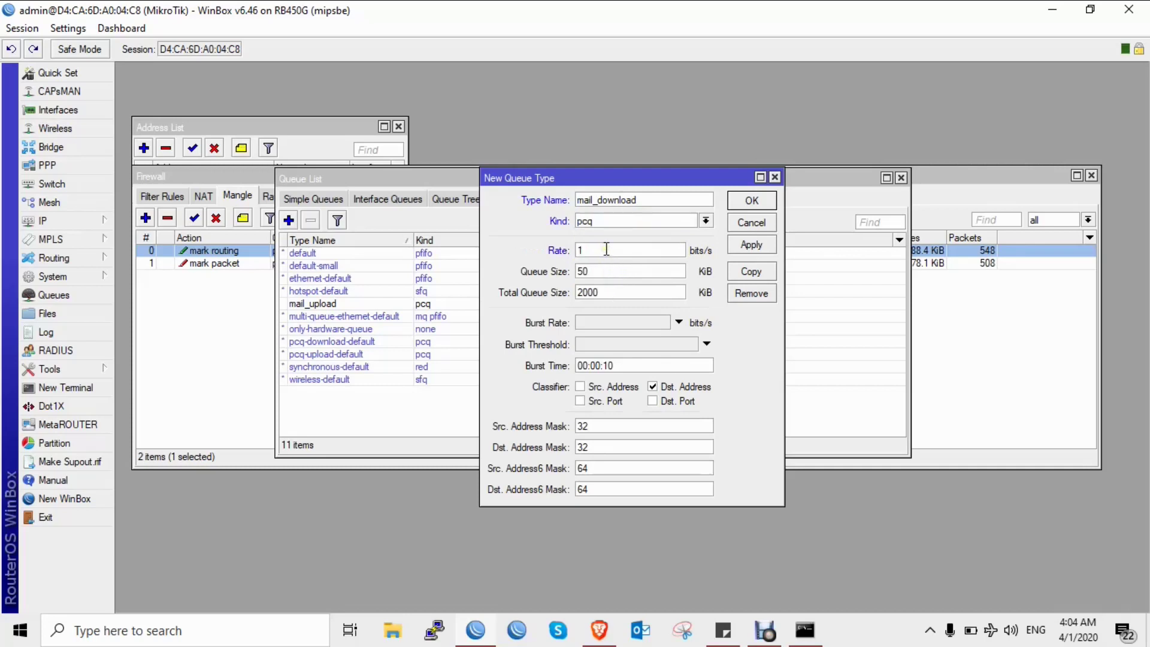
left_click(749, 243)
left_click(750, 202)
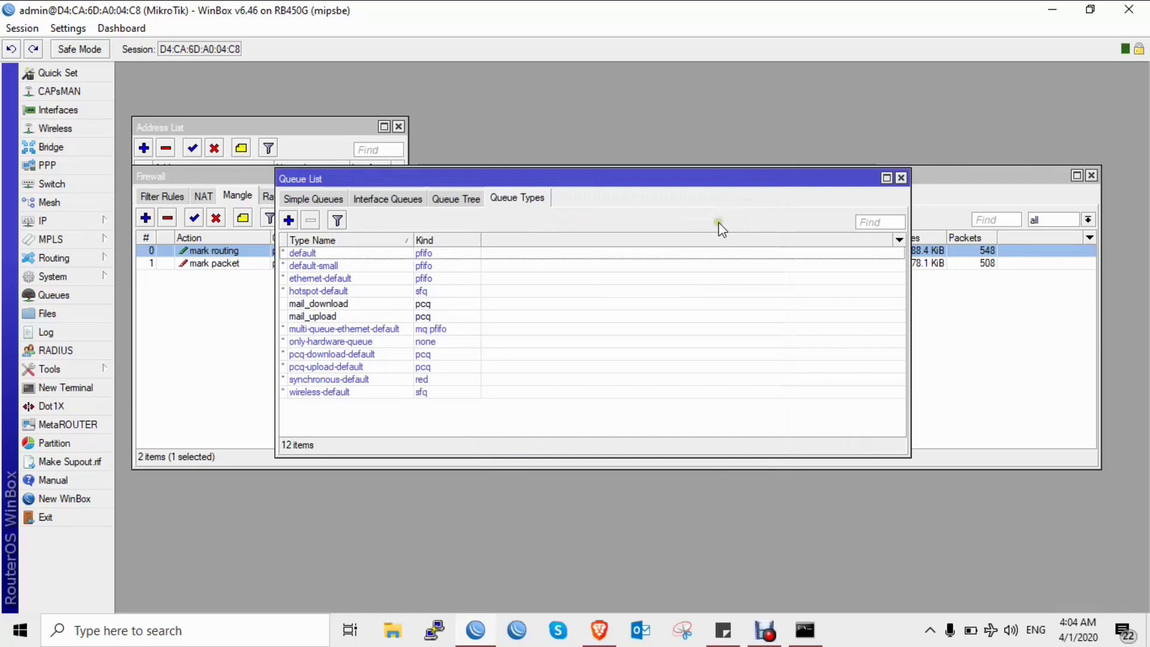
Create a new simple queue named mail with target 192.168.1.0/24.
left_click(295, 198)
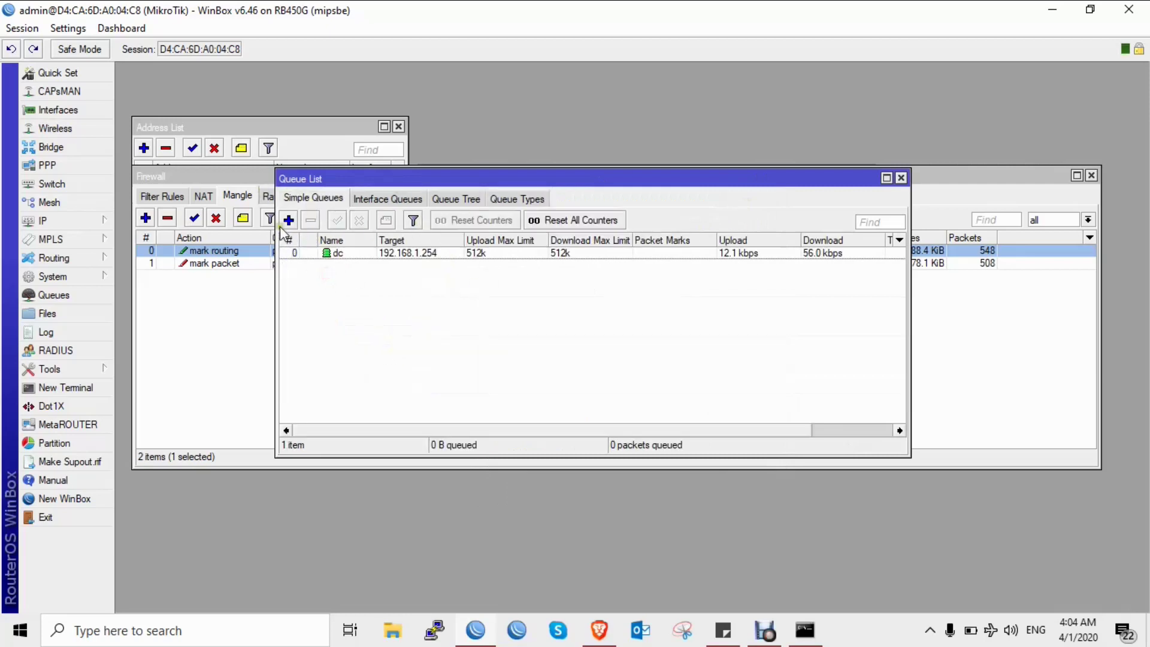
left_click(288, 220)
type("mail")
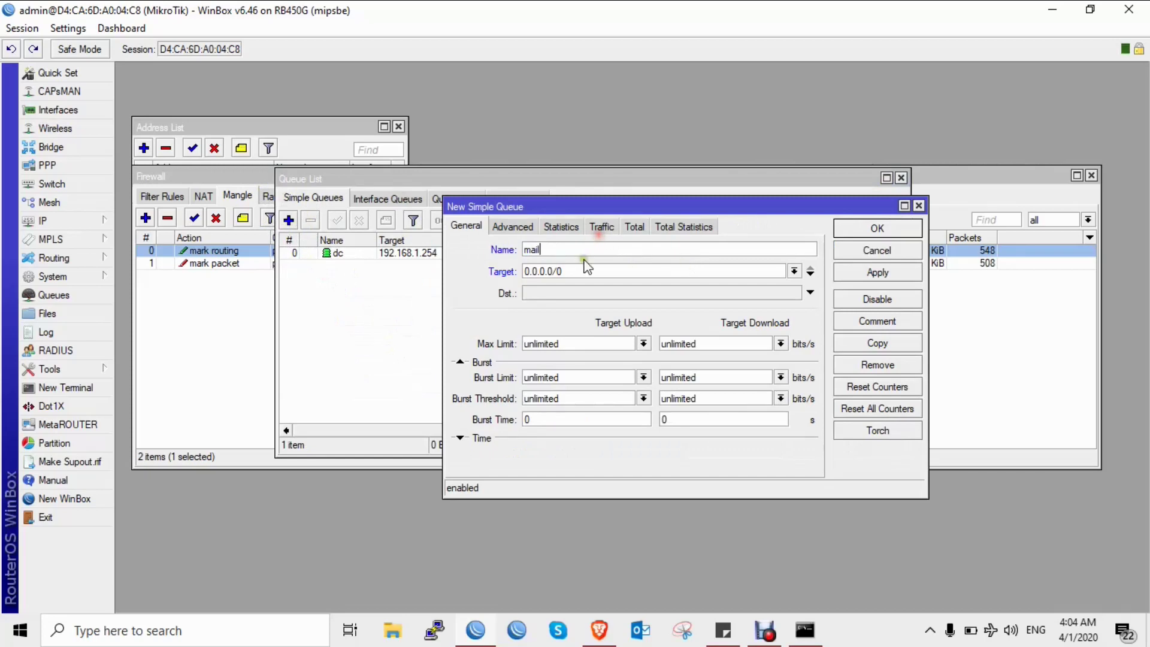
key("Tab")
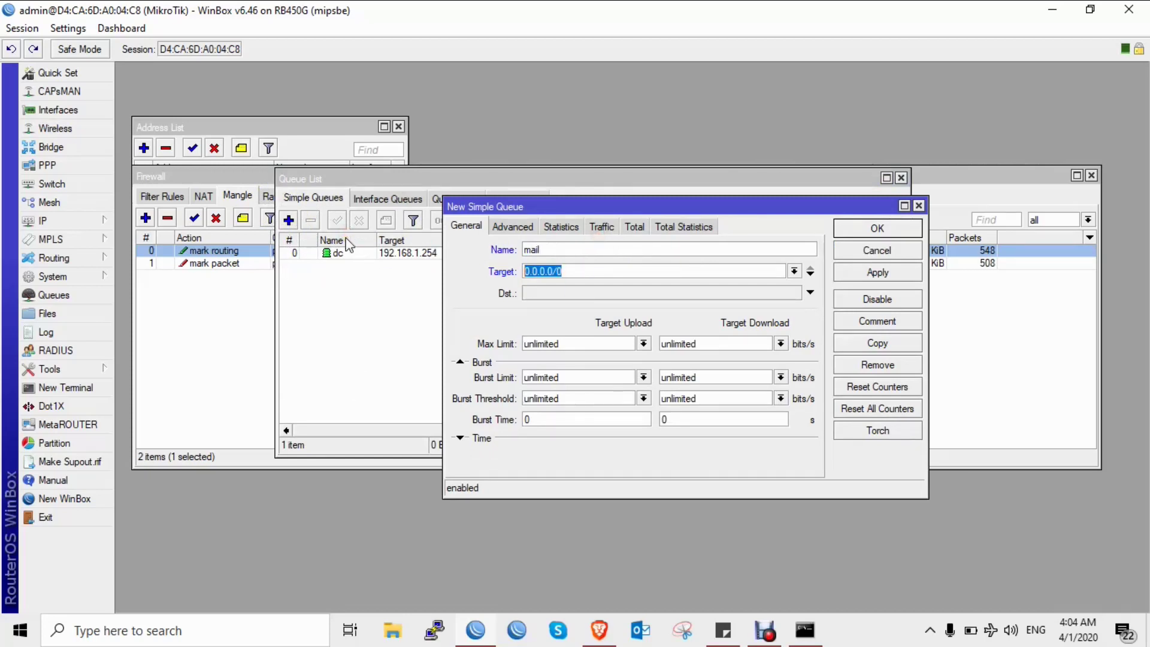
type("192")
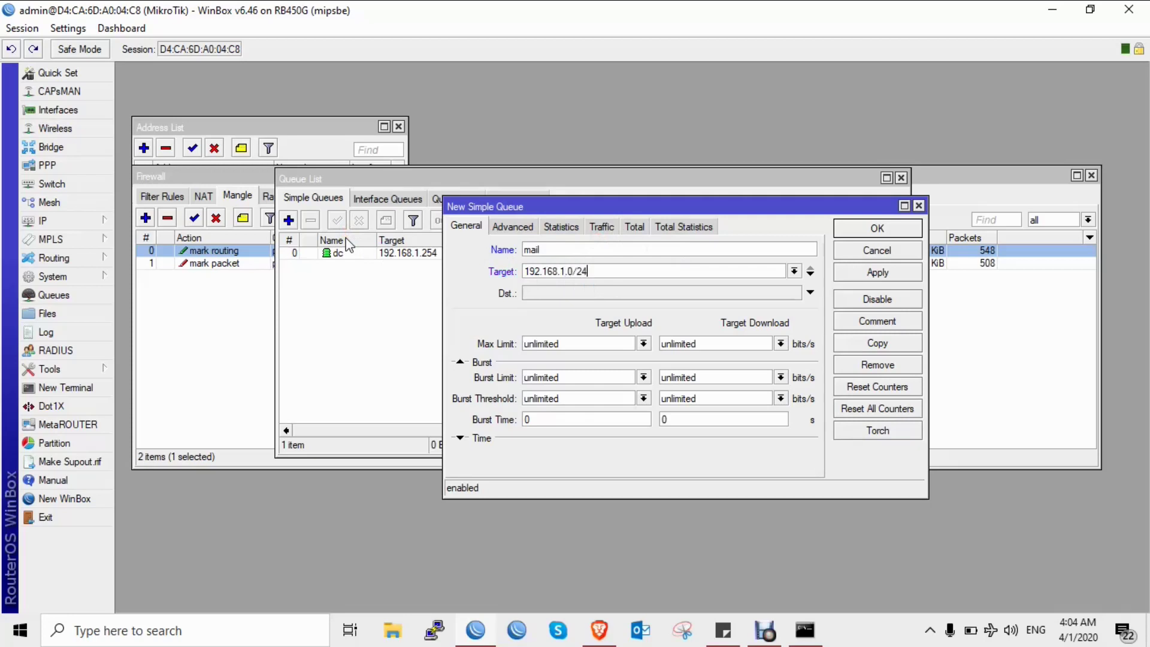
left_click(513, 227)
left_click(466, 226)
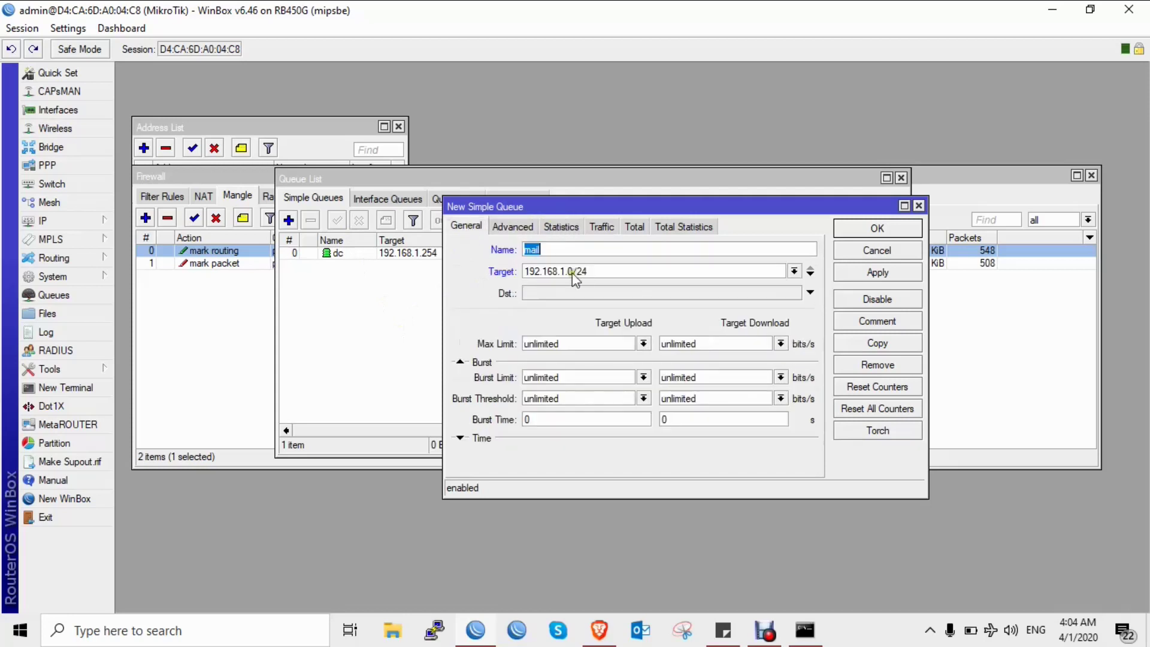
left_click(682, 263)
left_click_drag(626, 272, 515, 272)
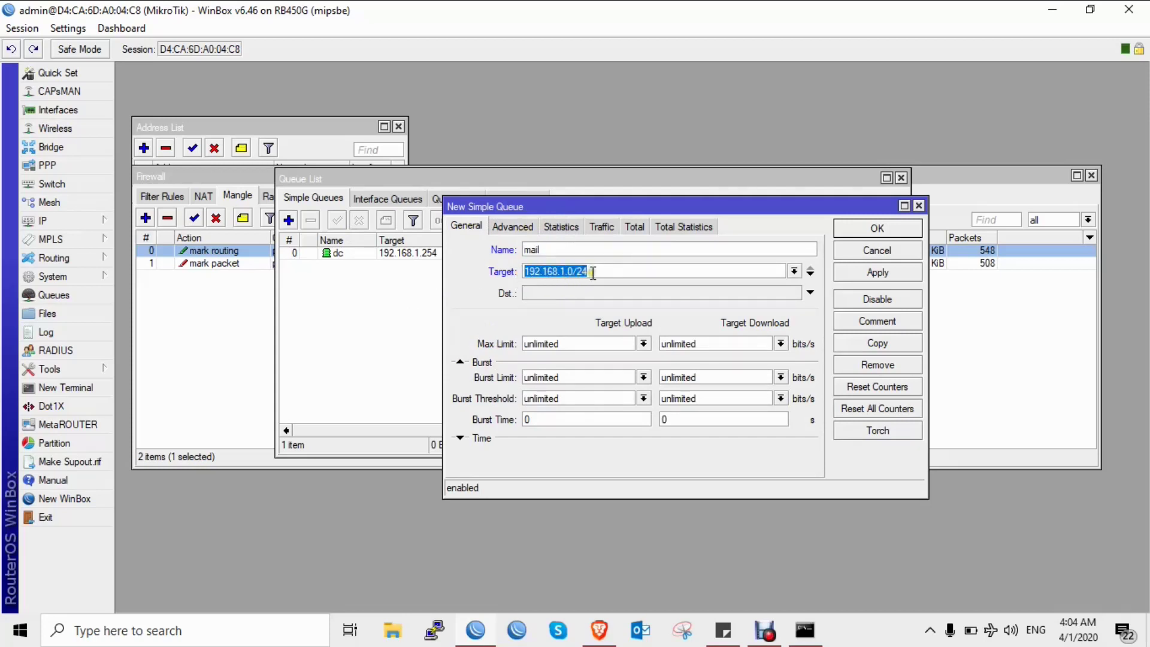
Assign packet mark mail_mark_packet to the mail queue and check the mark packet rule in the mangle list.
left_click(520, 229)
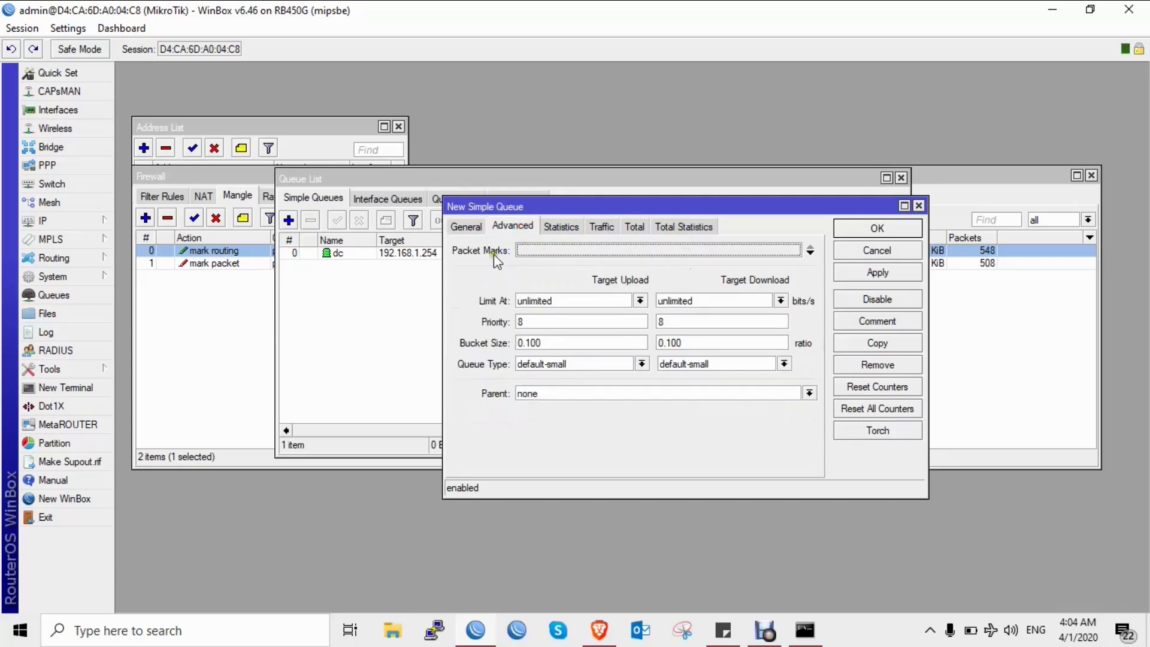
left_click(566, 251)
left_click(794, 250)
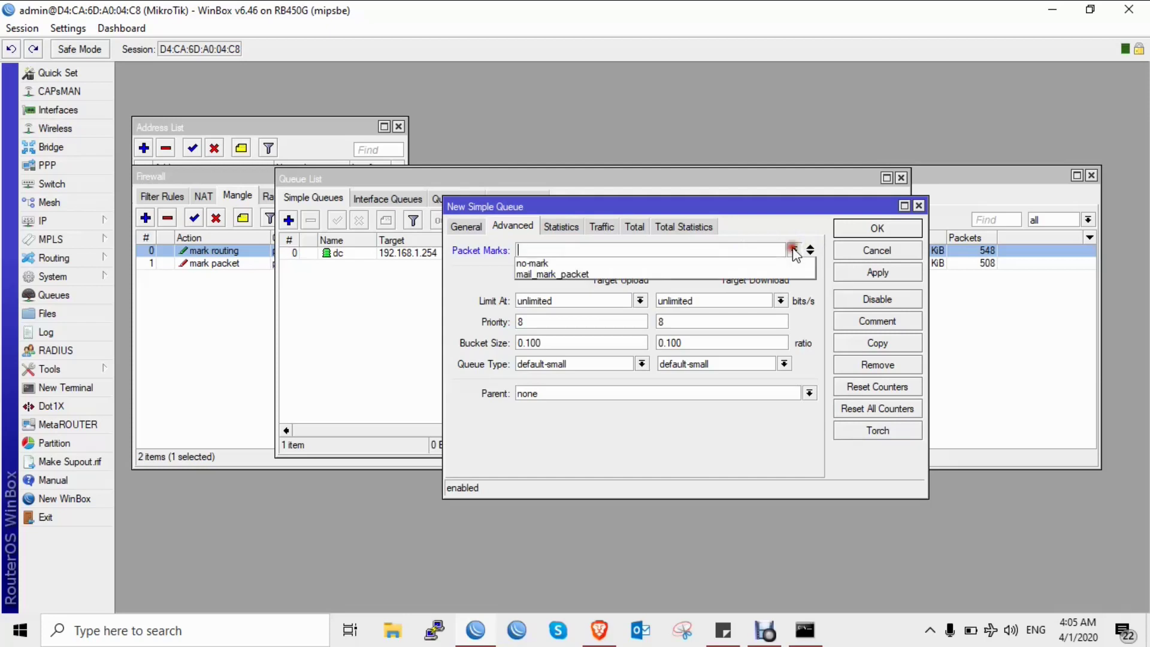
left_click(548, 274)
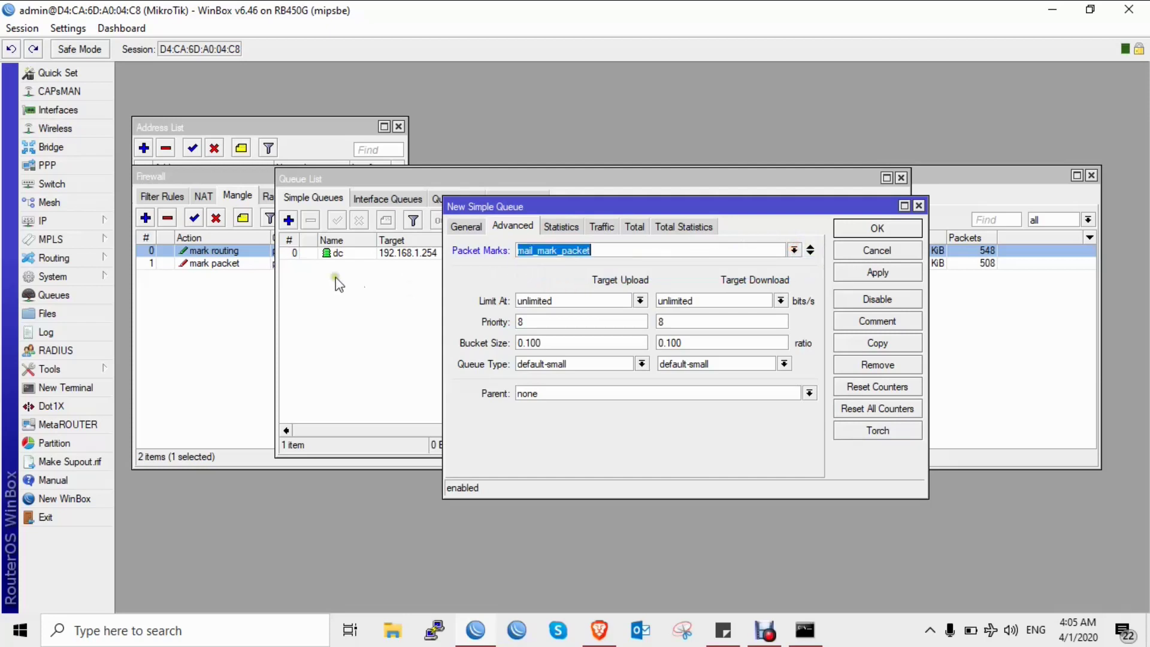
left_click(236, 264)
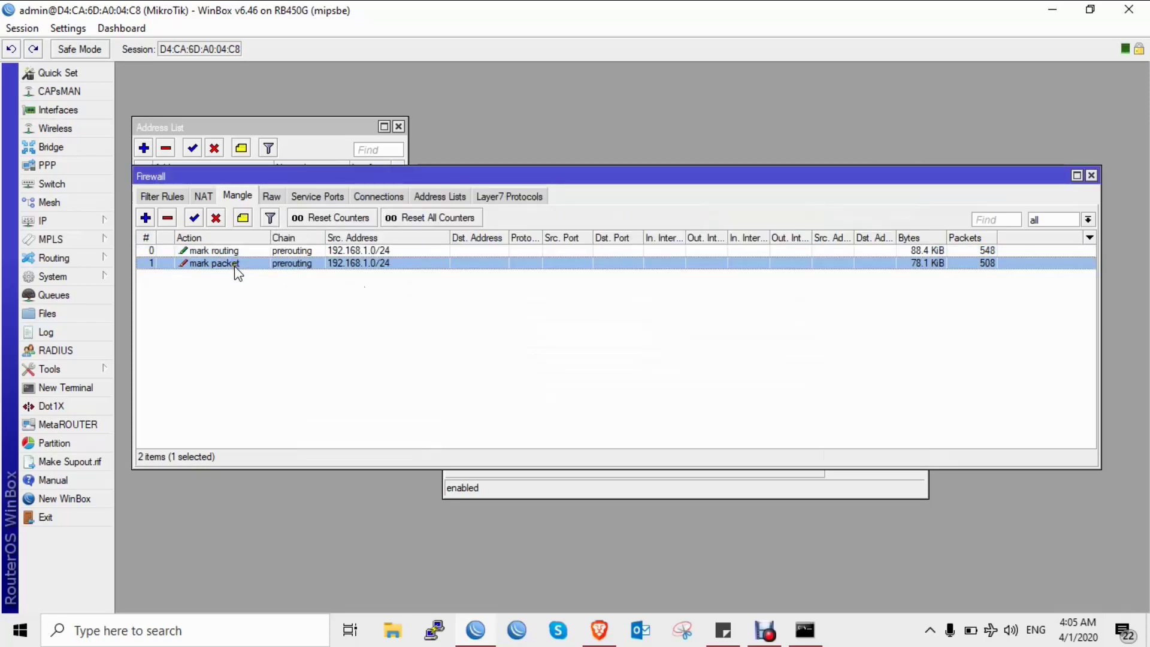
left_click(478, 490)
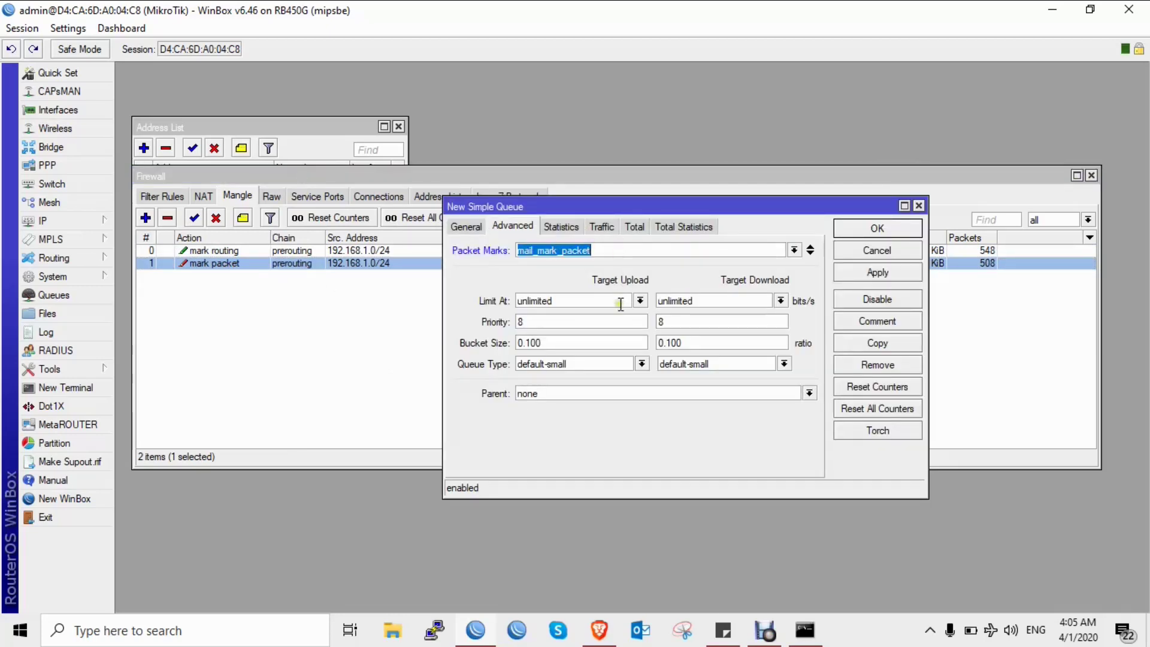
Set the mail queue's upload queue type to mail_upload and its download queue type to mail_download, and apply the queue.
left_click(641, 364)
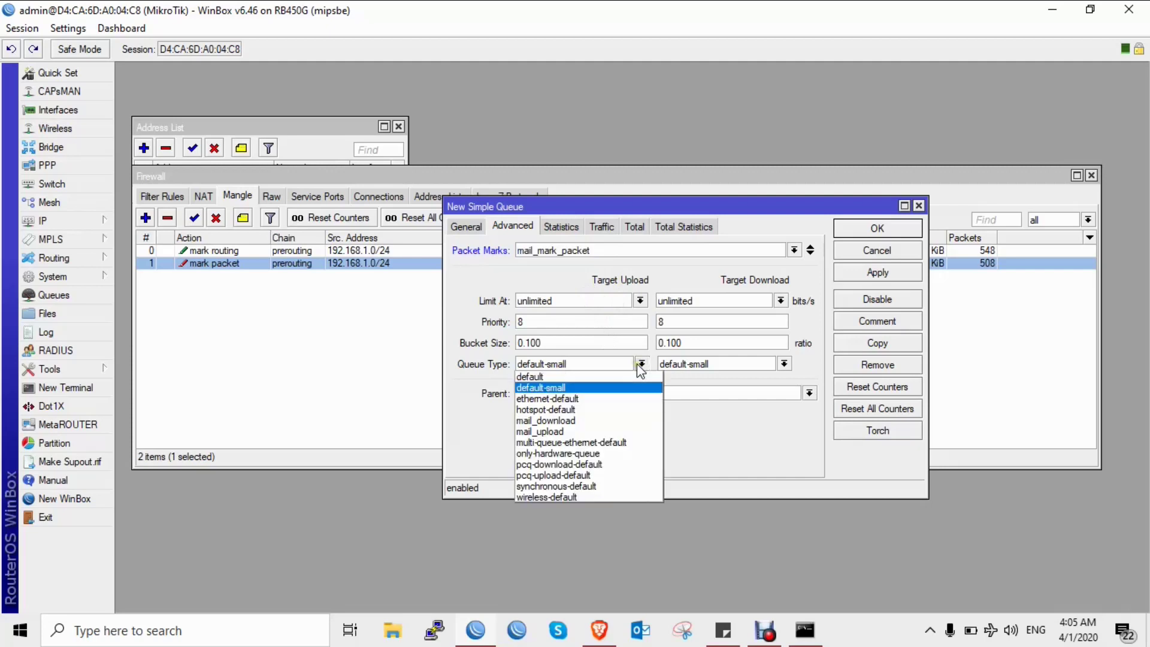
left_click(641, 301)
left_click(641, 301)
left_click(641, 302)
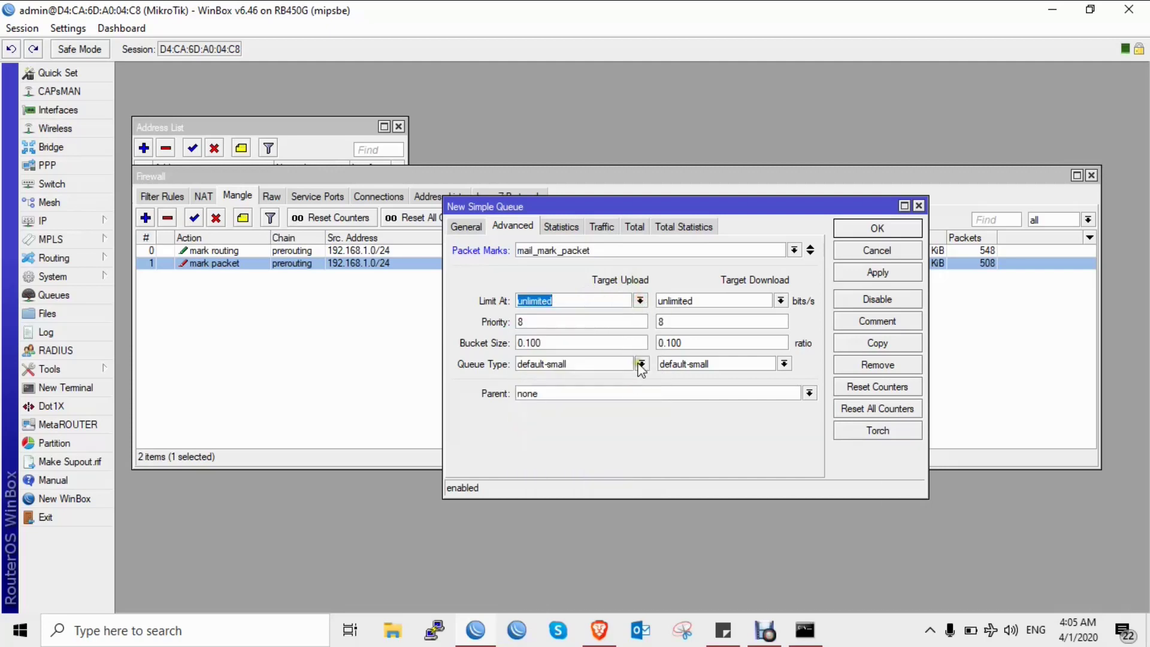
left_click(641, 364)
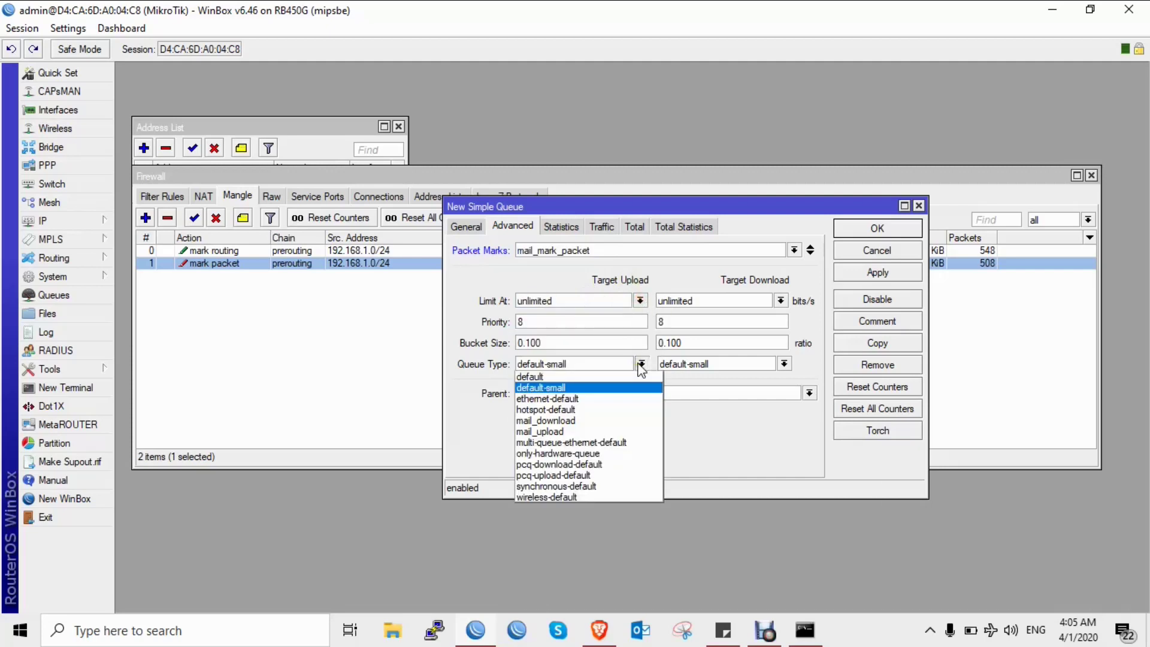
left_click(566, 430)
left_click(784, 363)
left_click(745, 418)
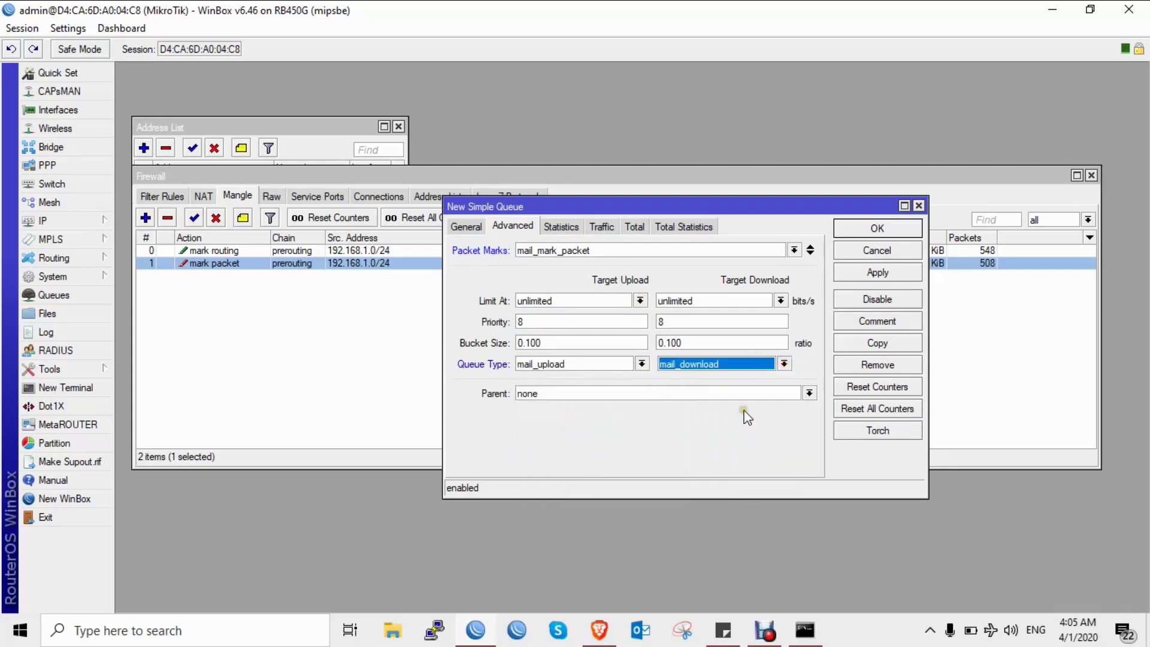
left_click(864, 272)
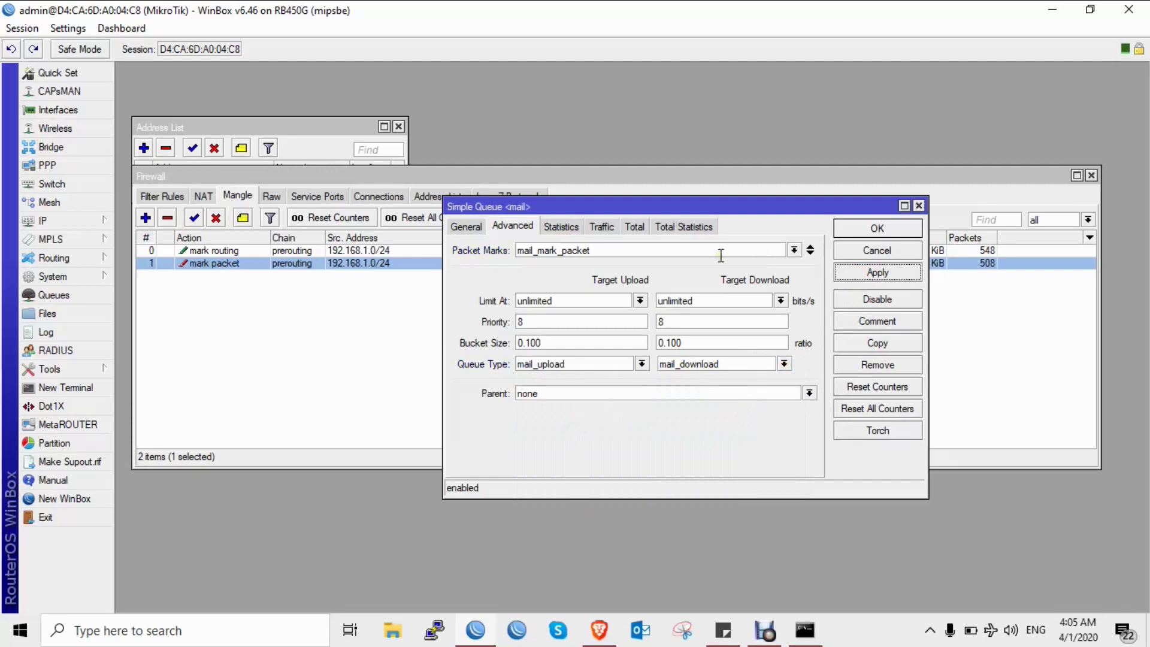
Save the mail queue and move it above the dc queue in the simple queues list.
left_click_drag(525, 205, 355, 207)
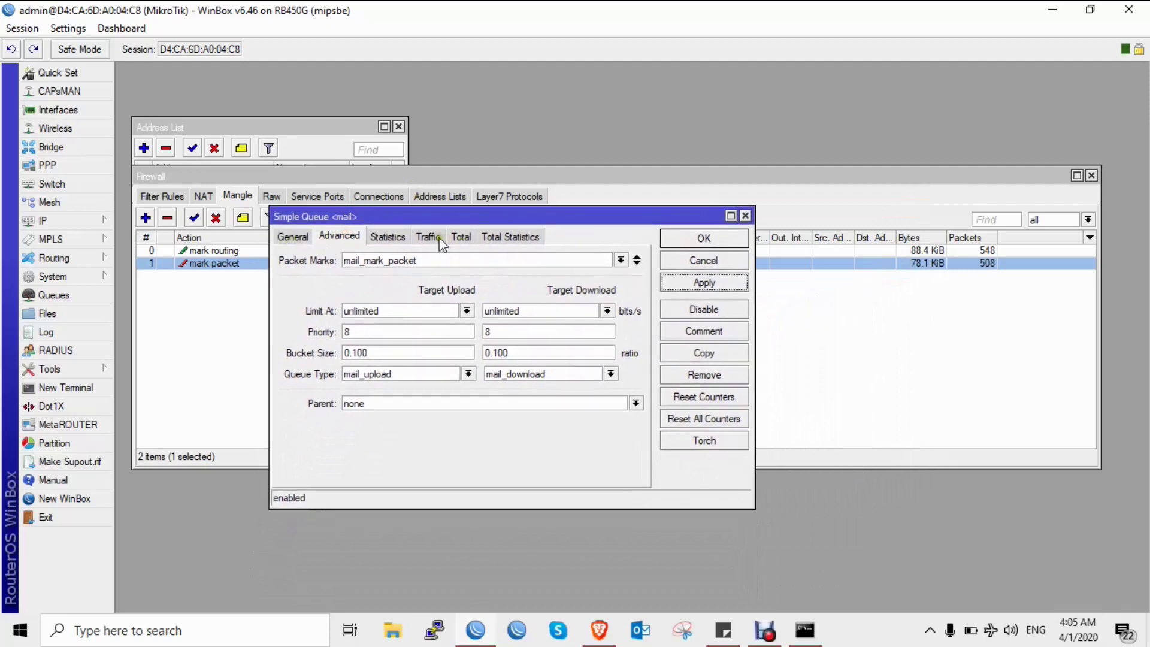
left_click(691, 242)
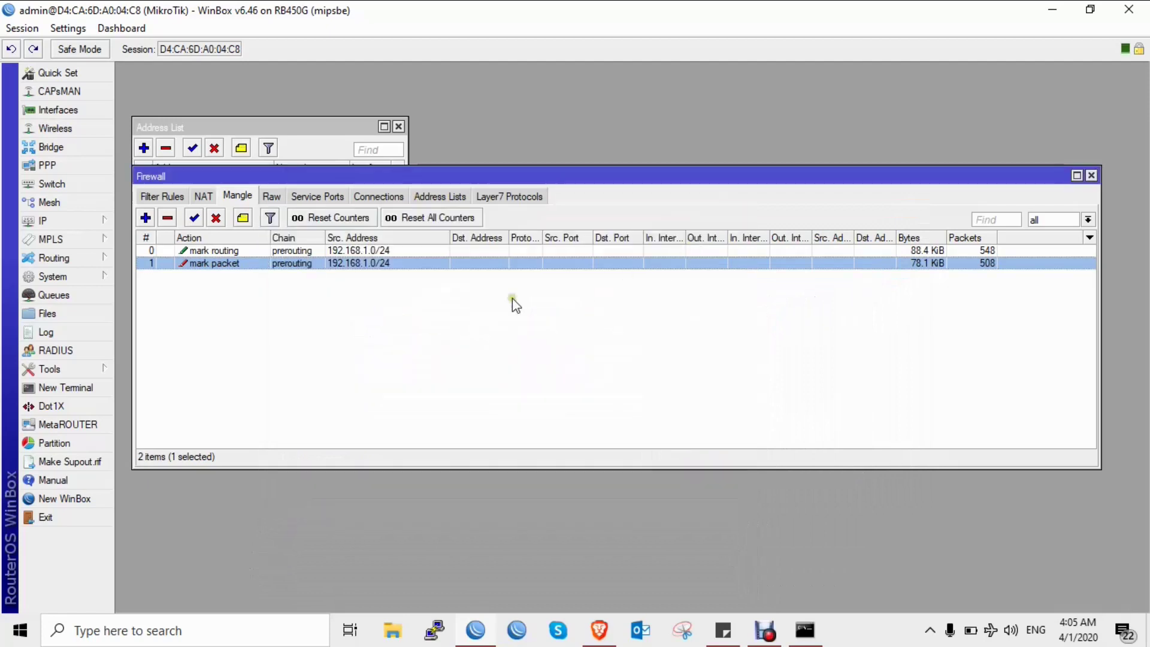
left_click(48, 296)
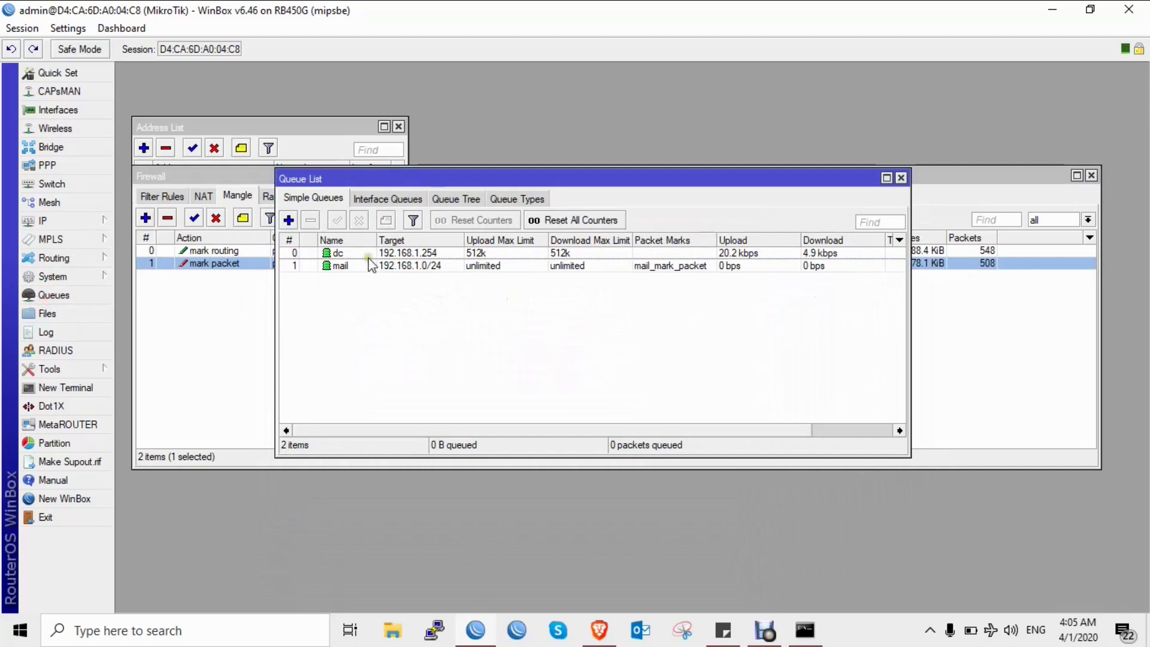
left_click(352, 265)
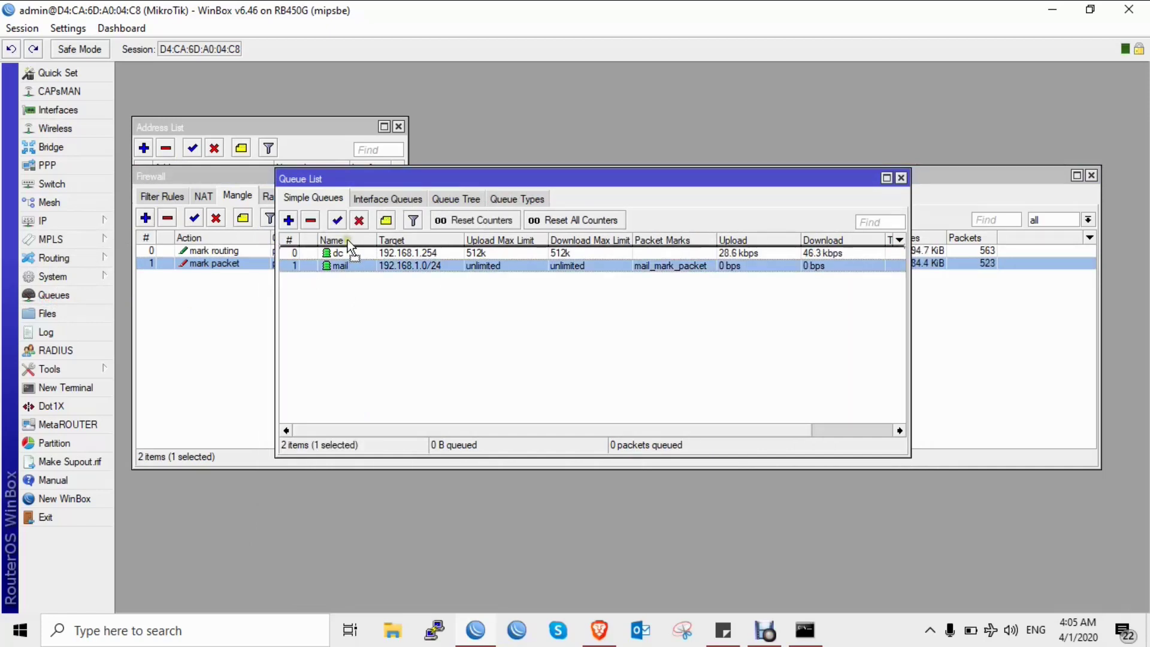
left_click_drag(347, 240, 348, 241)
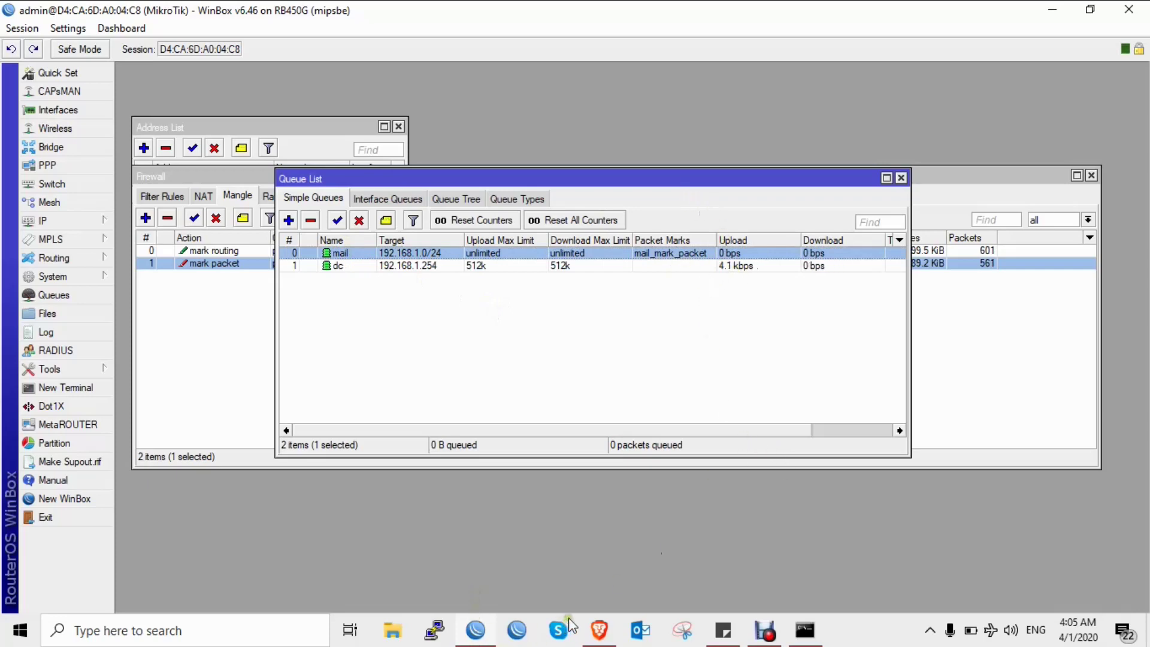
Reload Gmail in the Brave browser, return to WinBox and view the mail queue's traffic graphs.
left_click(600, 636)
left_click(72, 41)
left_click(476, 630)
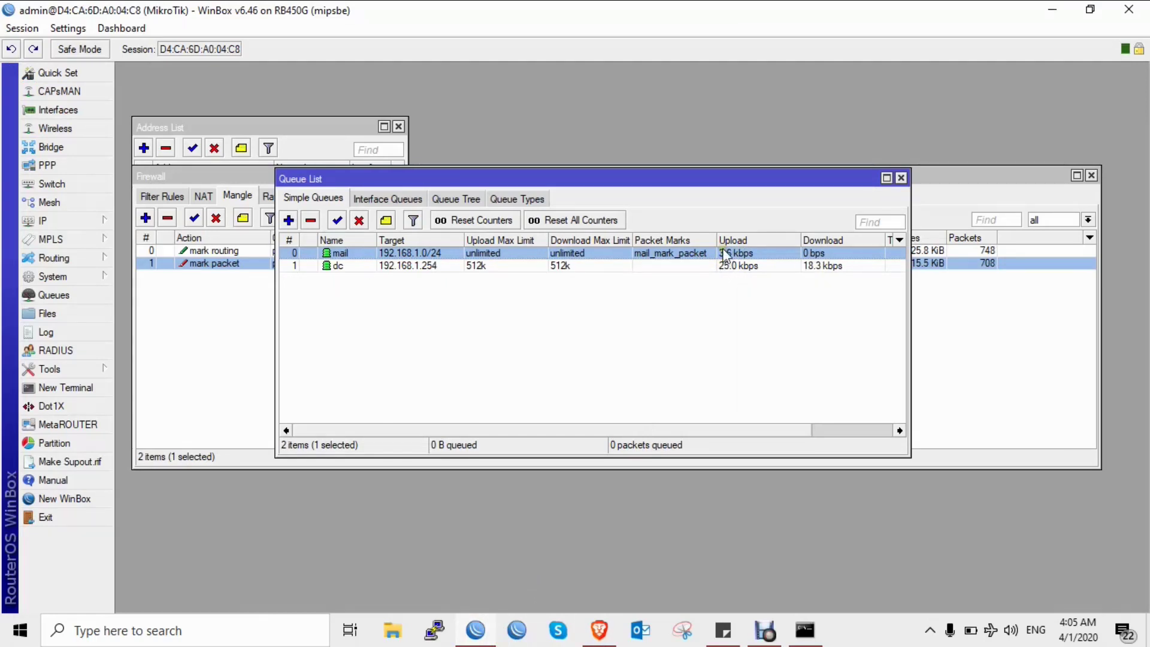
double_click(663, 258)
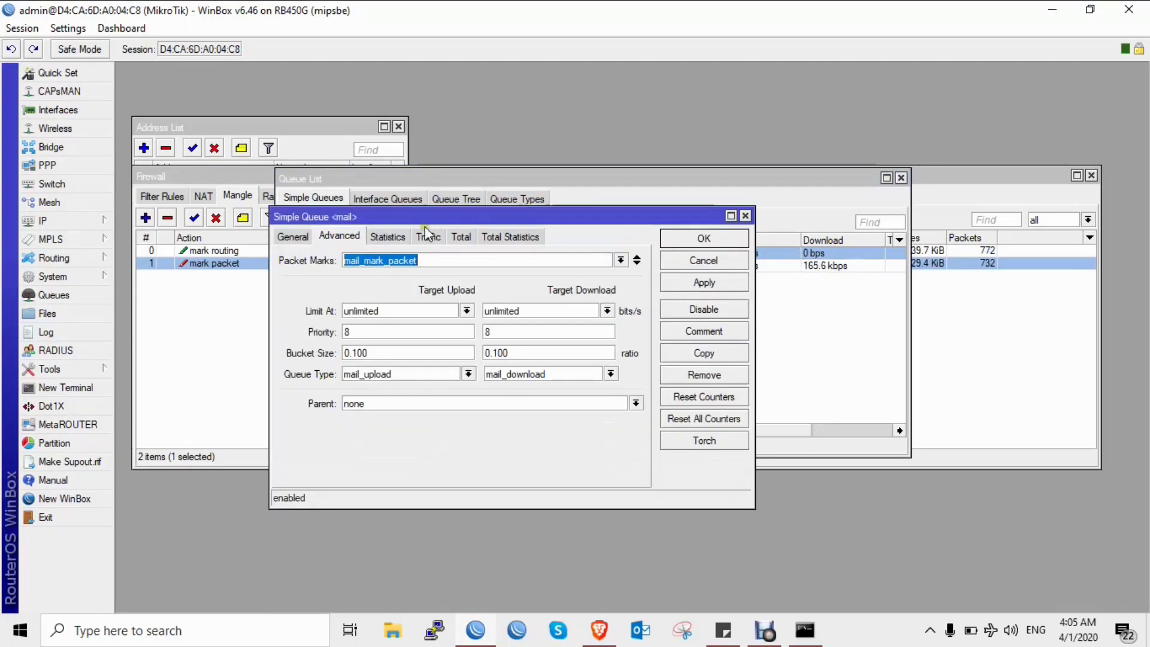
left_click(461, 237)
left_click(439, 238)
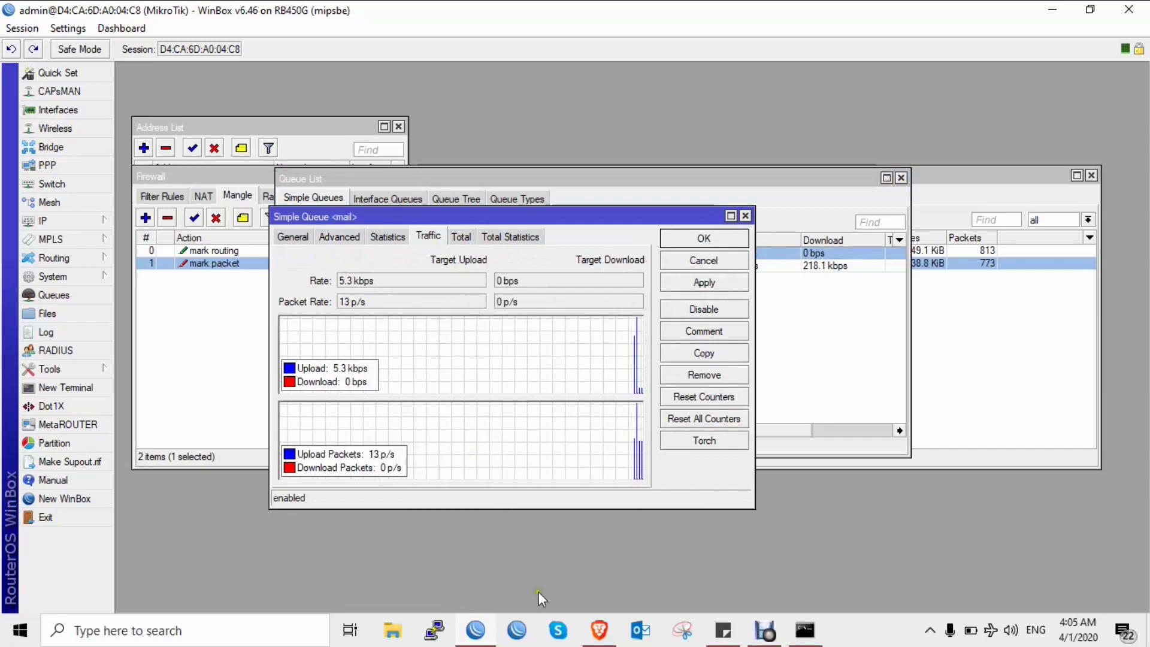
Load the Gmail inbox and Sent folder in Brave while checking the mail queue's traffic graphs in WinBox, and close the queue's window.
left_click(599, 630)
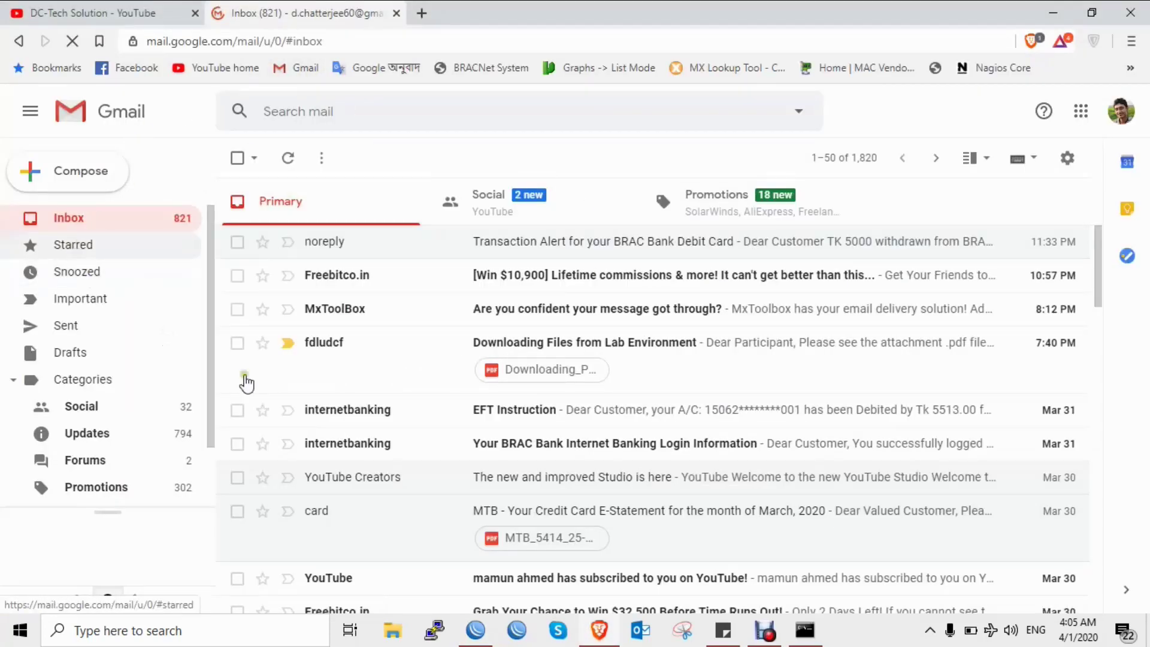
left_click(503, 626)
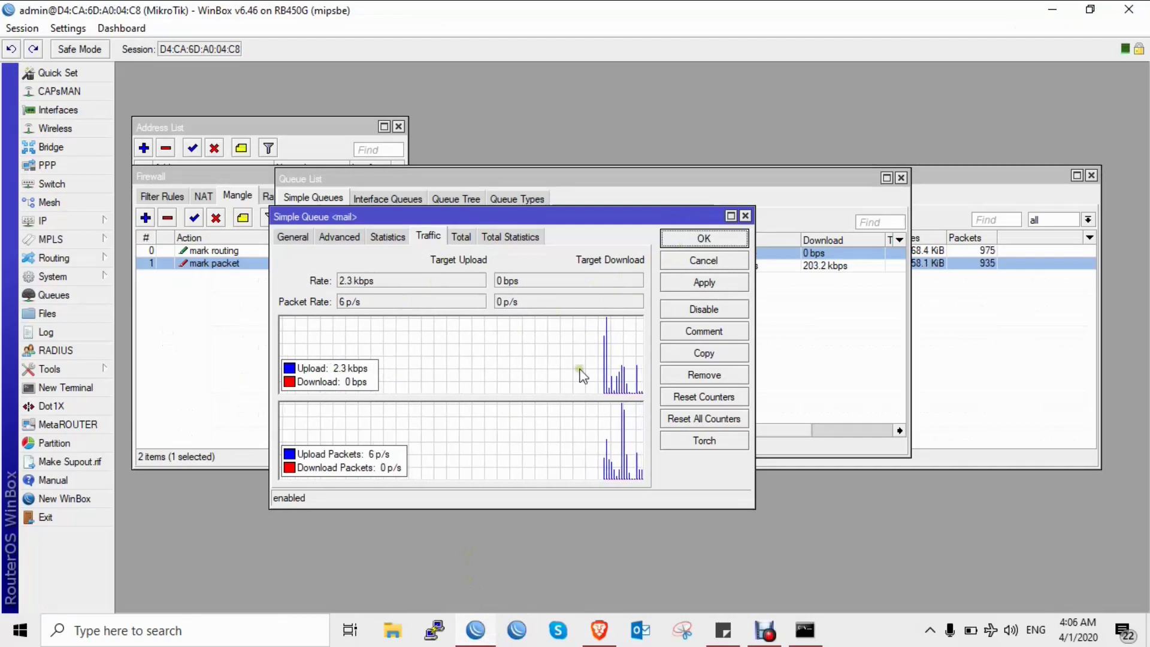
key("alt+Tab")
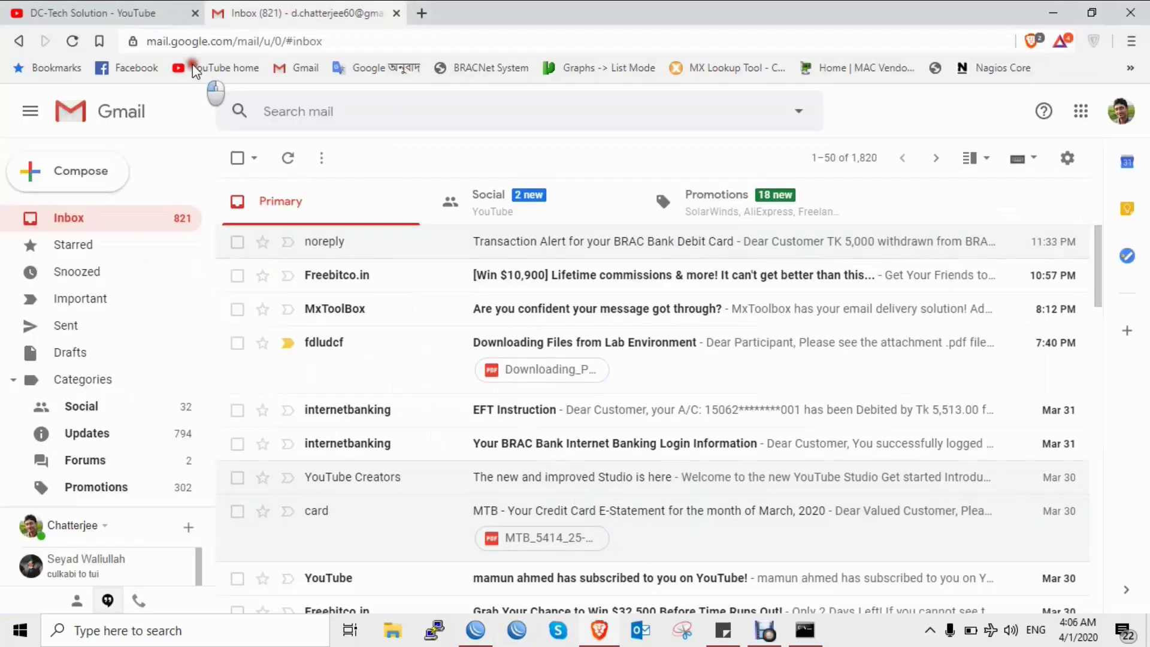
left_click(54, 327)
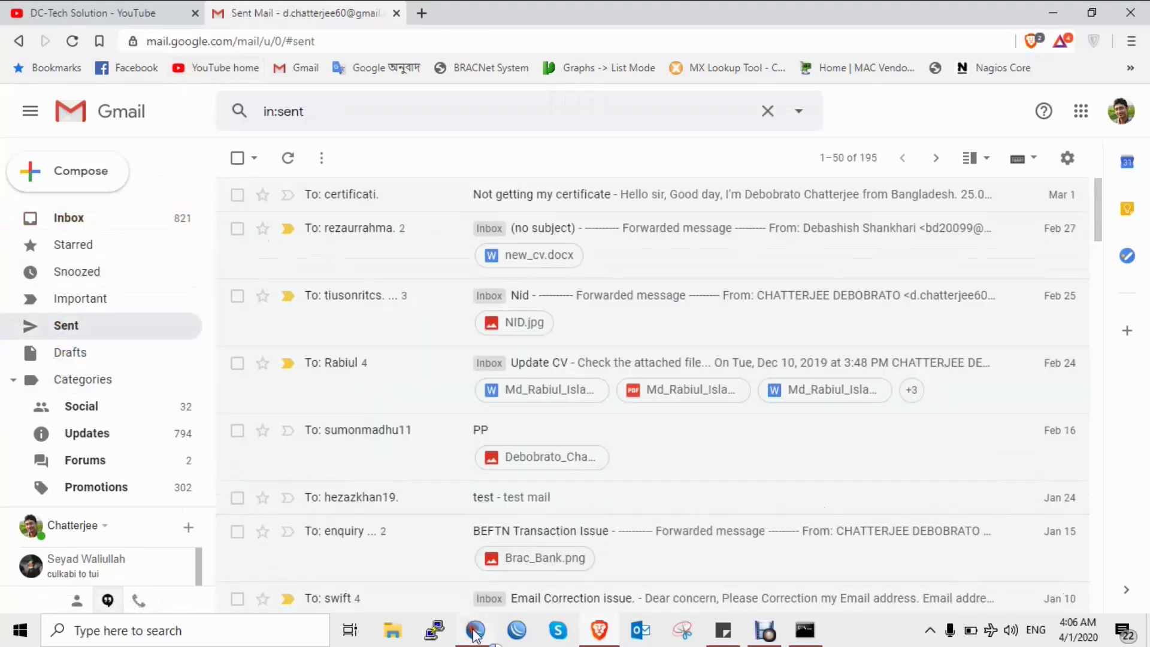
key("alt+Tab")
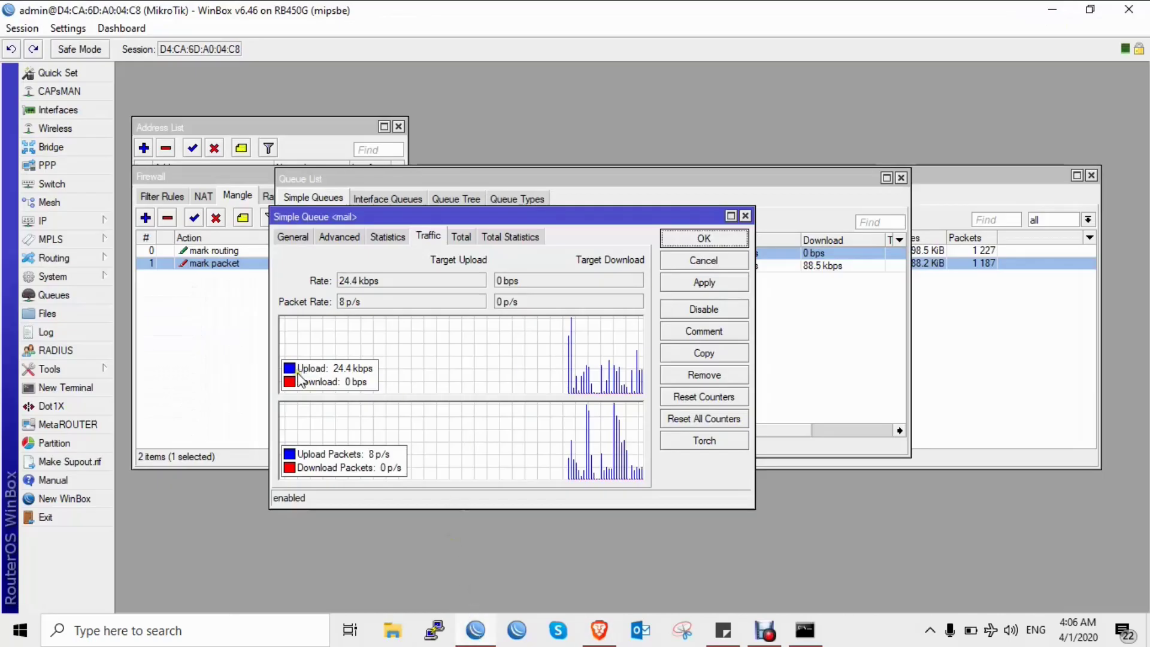
left_click(745, 216)
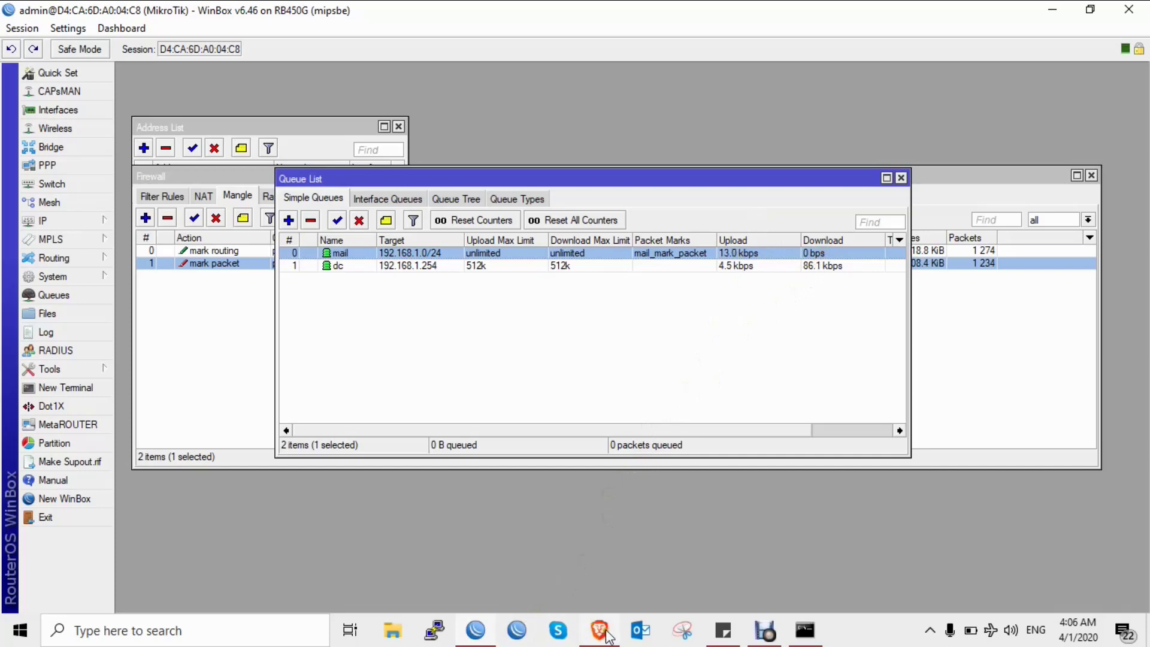
Reopen the Gmail inbox in Brave and check the mail queue's upload and download rates in WinBox's simple queues list.
mouse_move(606, 633)
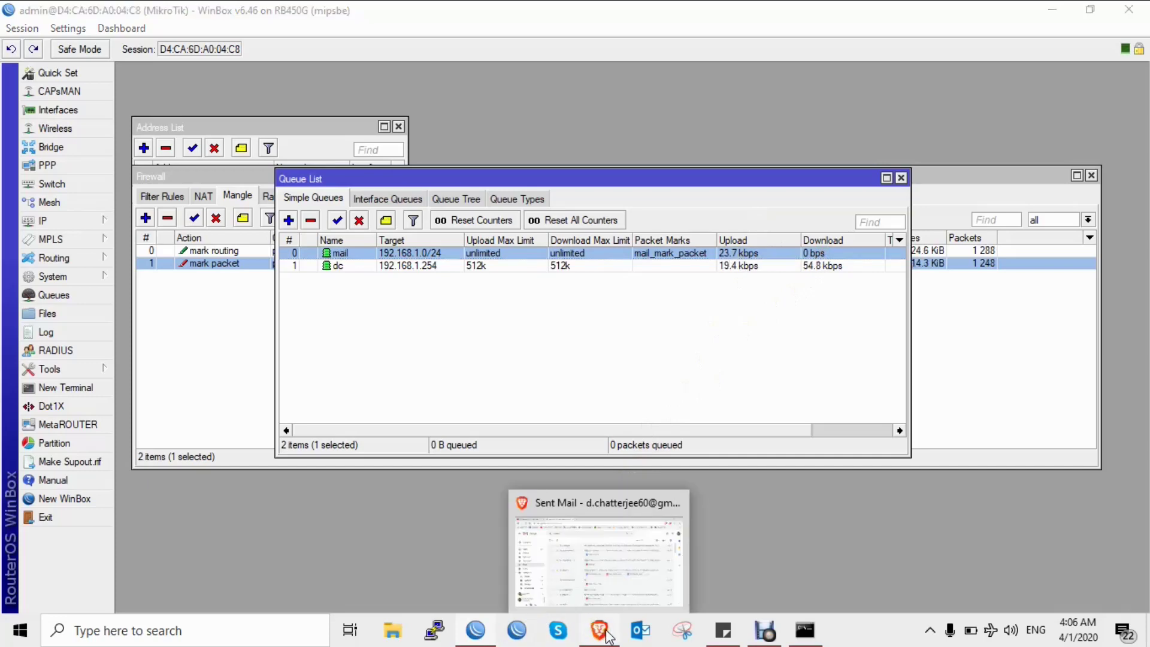
left_click(563, 539)
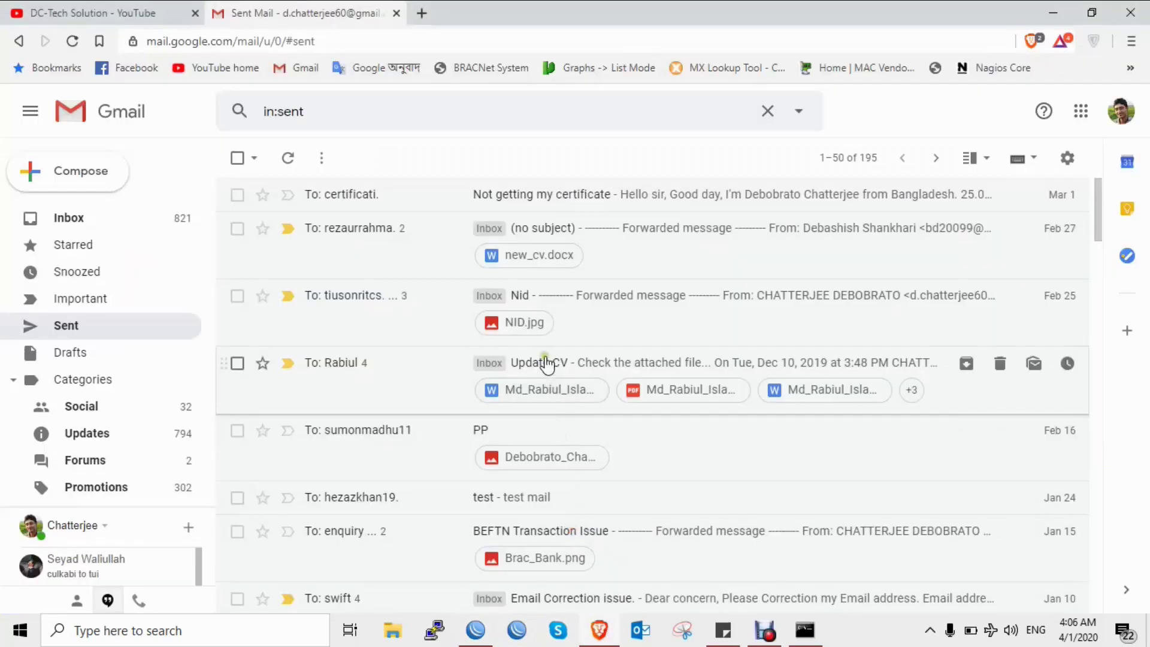
left_click(69, 223)
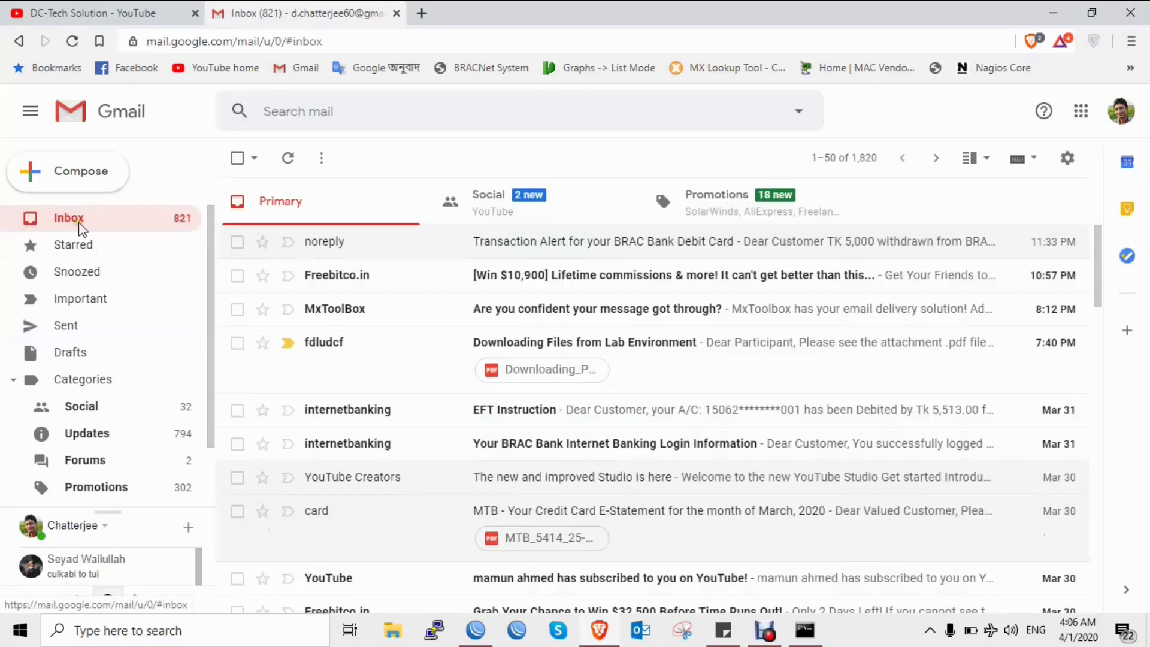
left_click(476, 634)
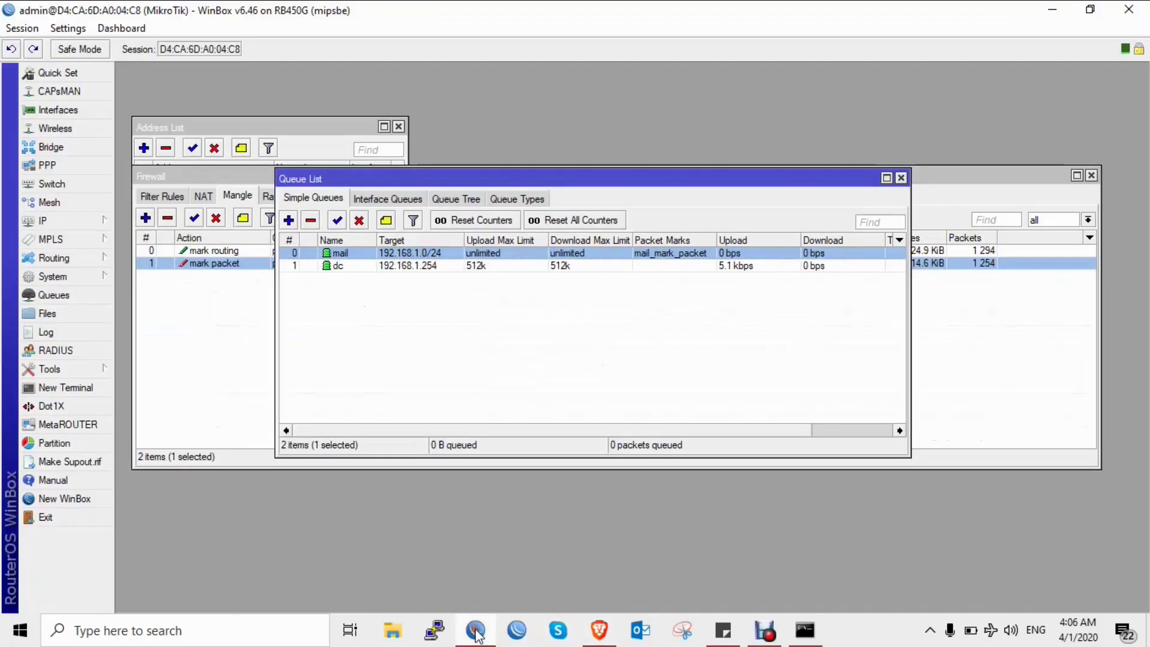